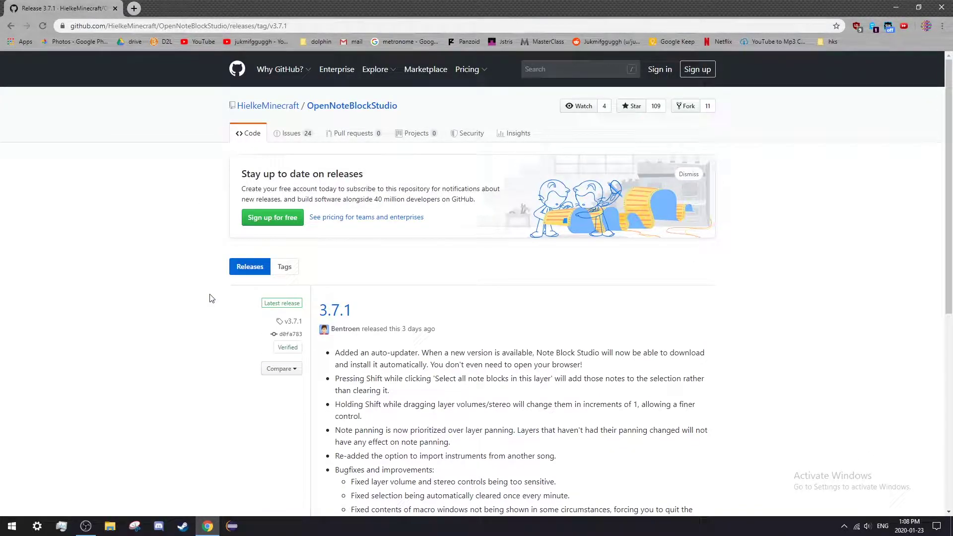
Download the Minecraft.Note.Block.Studio.exe installer from the assets of the 3.7.1 release.
{"action": "scroll", "coordinate": [209, 296], "scroll_direction": "down", "scroll_amount": 7}
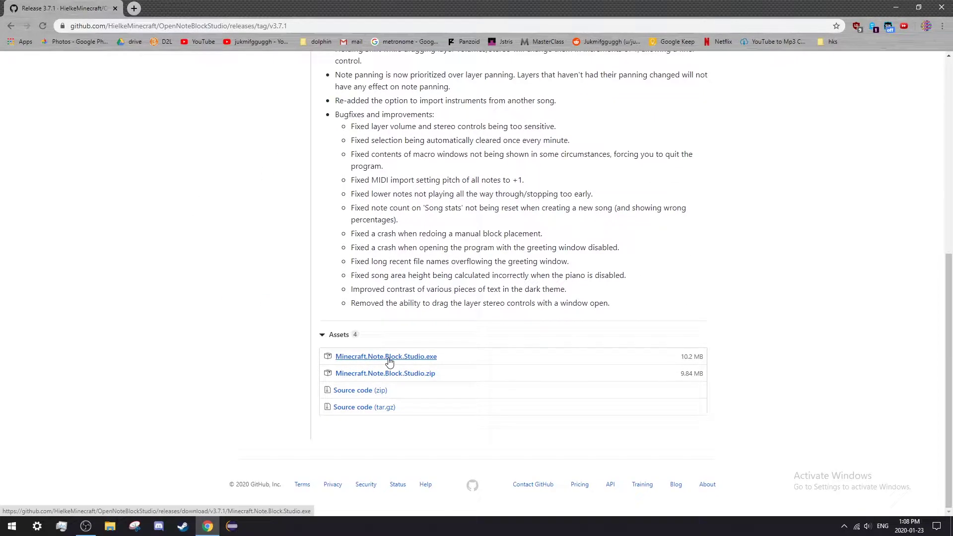
{"action": "left_click", "coordinate": [428, 361]}
{"action": "scroll", "coordinate": [253, 321], "scroll_direction": "up", "scroll_amount": 9}
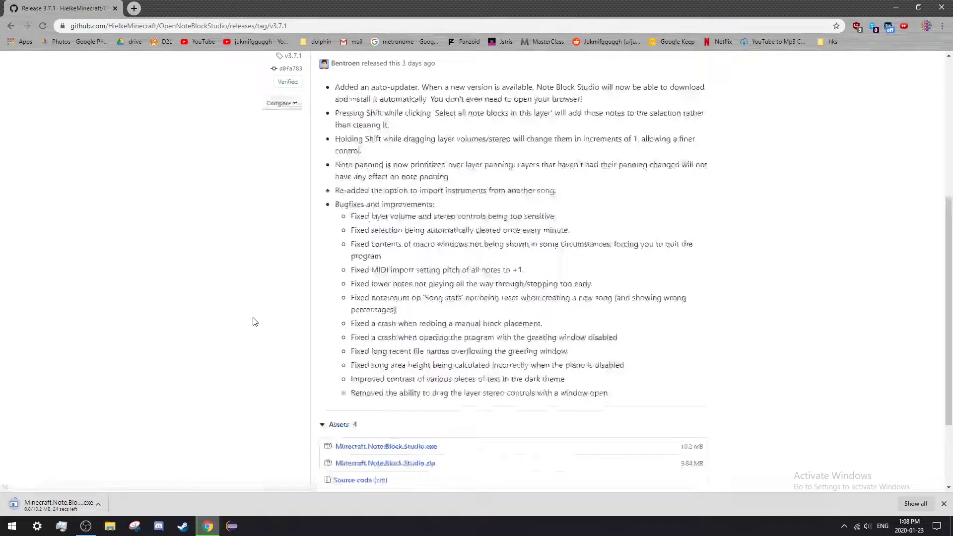
{"action": "scroll", "coordinate": [253, 322], "scroll_direction": "down", "scroll_amount": 10}
{"action": "scroll", "coordinate": [238, 336], "scroll_direction": "up", "scroll_amount": 8}
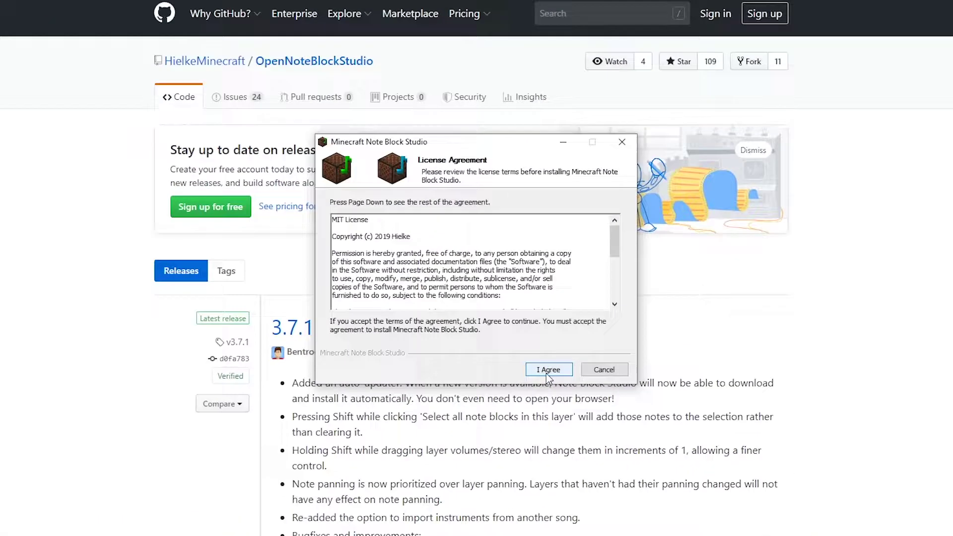
Accept the licence agreement and choose the desktop shortcut without the Start Menu shortcuts as install components.
{"action": "left_click", "coordinate": [546, 370]}
{"action": "left_click", "coordinate": [396, 260]}
{"action": "left_click", "coordinate": [396, 281]}
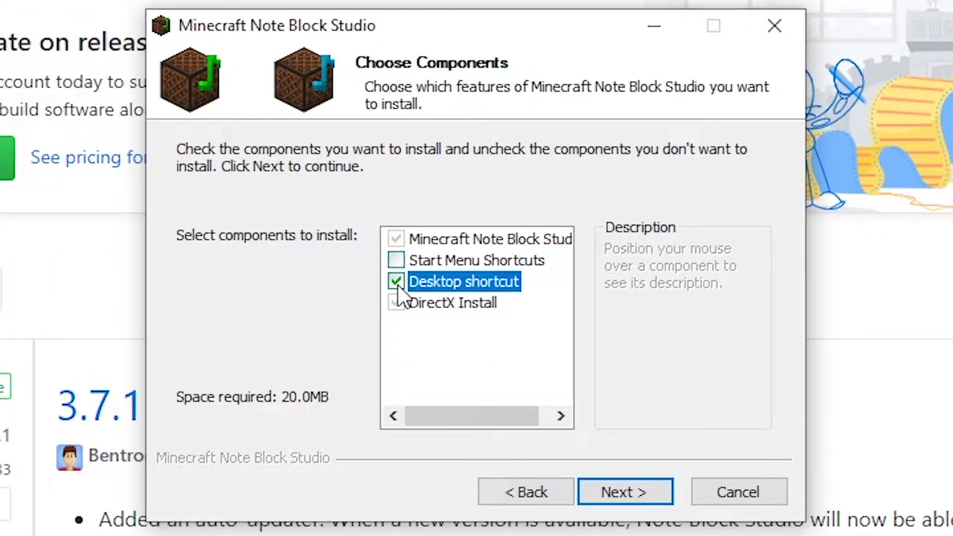
{"action": "left_click", "coordinate": [594, 497]}
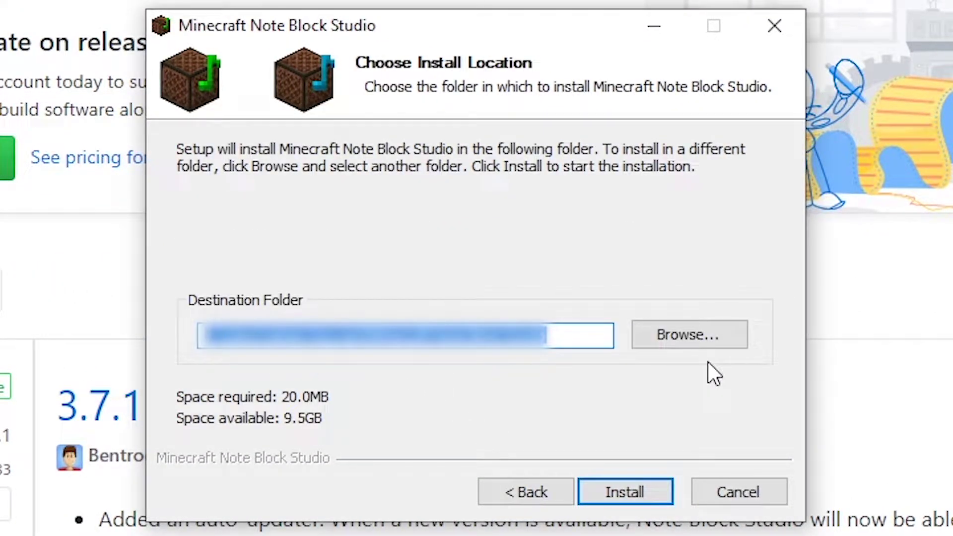
Set the destination folder to E:\Program Files\MNBS 3.7.1\Minecraft Note Block Studio and start the installation.
{"action": "left_click", "coordinate": [719, 340]}
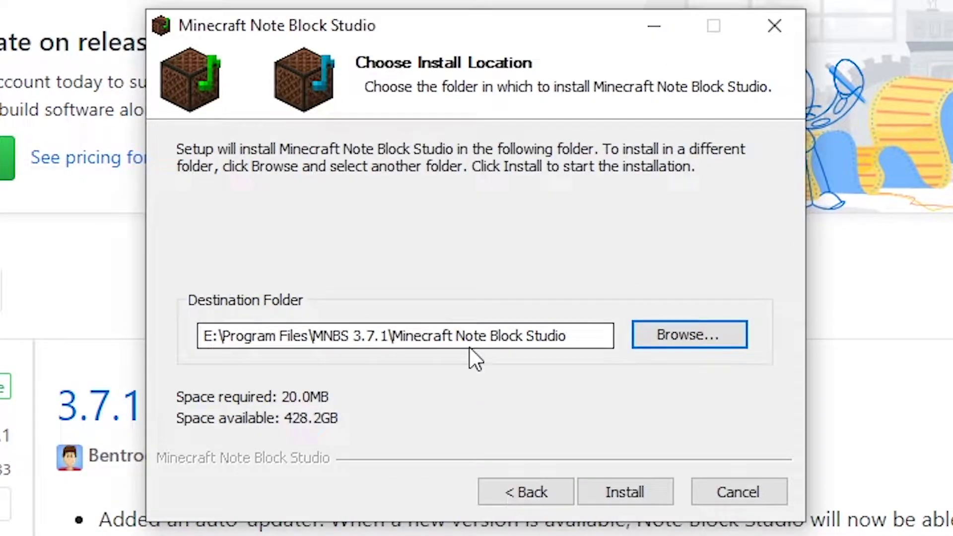
{"action": "left_click", "coordinate": [392, 336]}
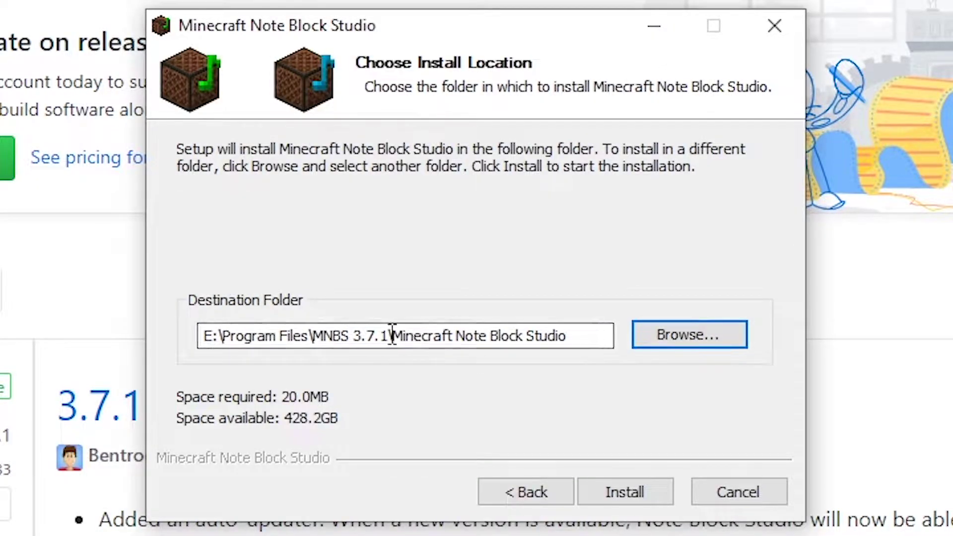
{"action": "left_click", "coordinate": [633, 490]}
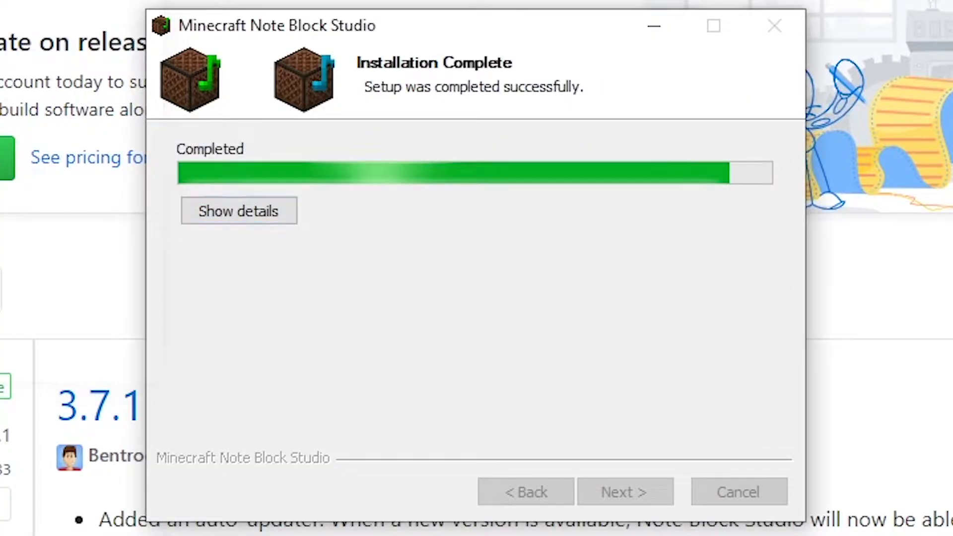
Finish the setup with Minecraft Note Block Studio set to start, and create a new song.
{"action": "left_click", "coordinate": [642, 491]}
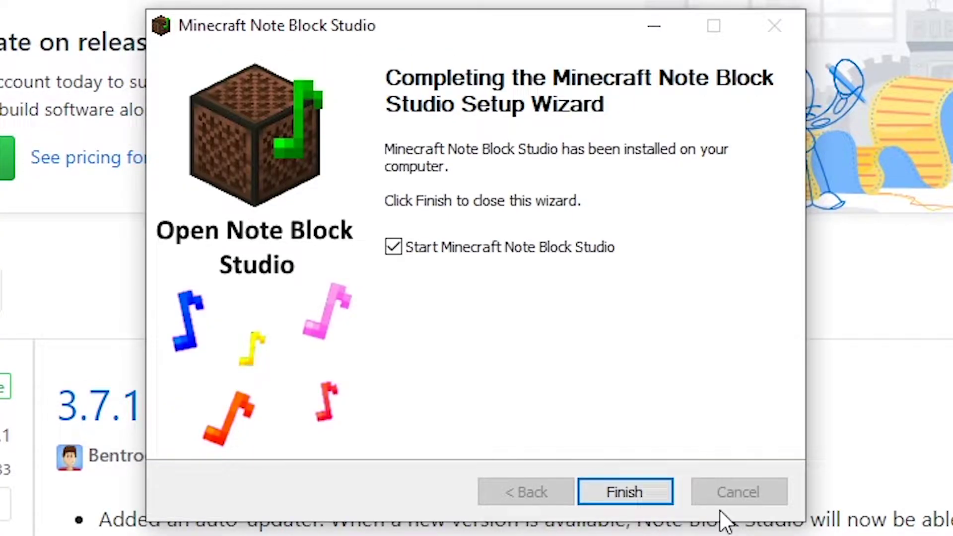
{"action": "left_click", "coordinate": [616, 492]}
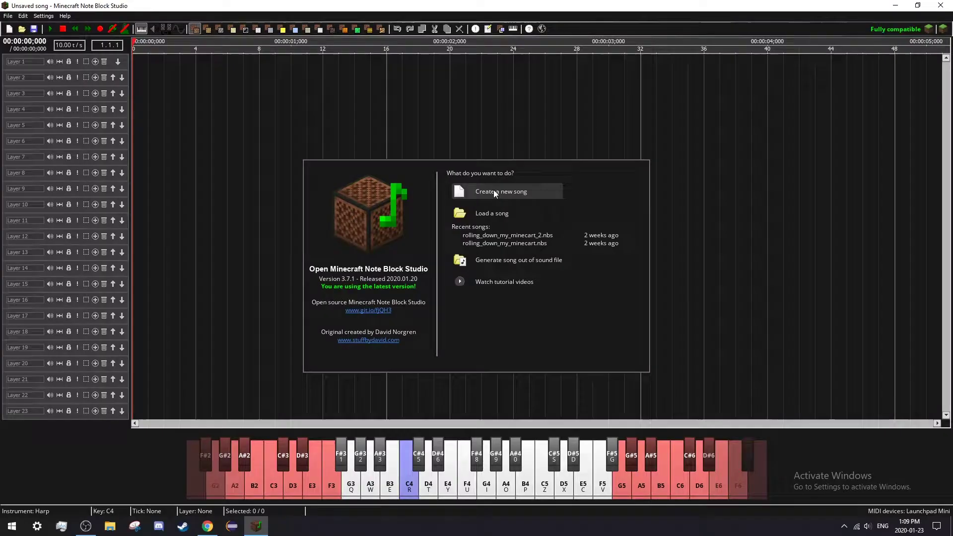
{"action": "left_click", "coordinate": [462, 196]}
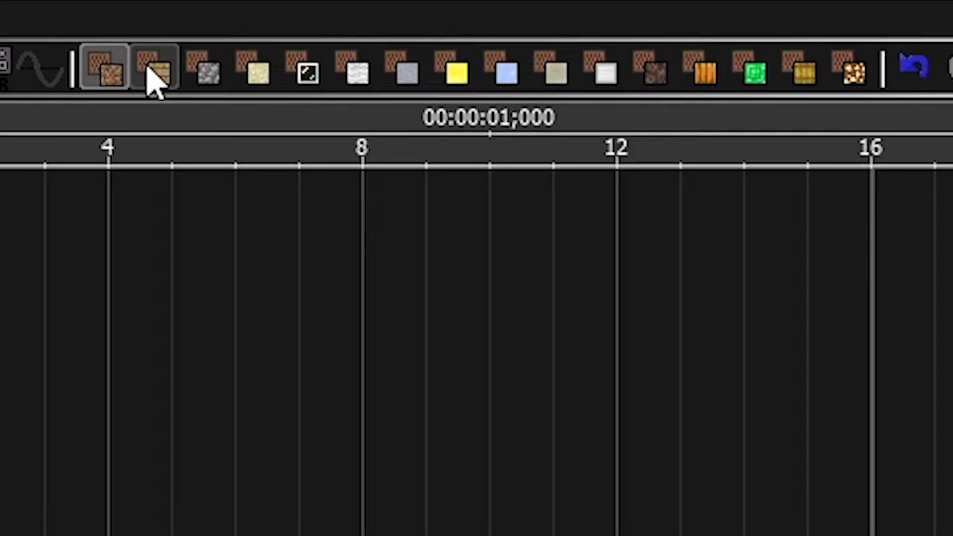
Go through the note block instruments one by one, from the wooden plank block to the glowstone block.
{"action": "left_click", "coordinate": [154, 69]}
{"action": "left_click", "coordinate": [206, 70]}
{"action": "left_click", "coordinate": [256, 69]}
{"action": "left_click", "coordinate": [305, 69]}
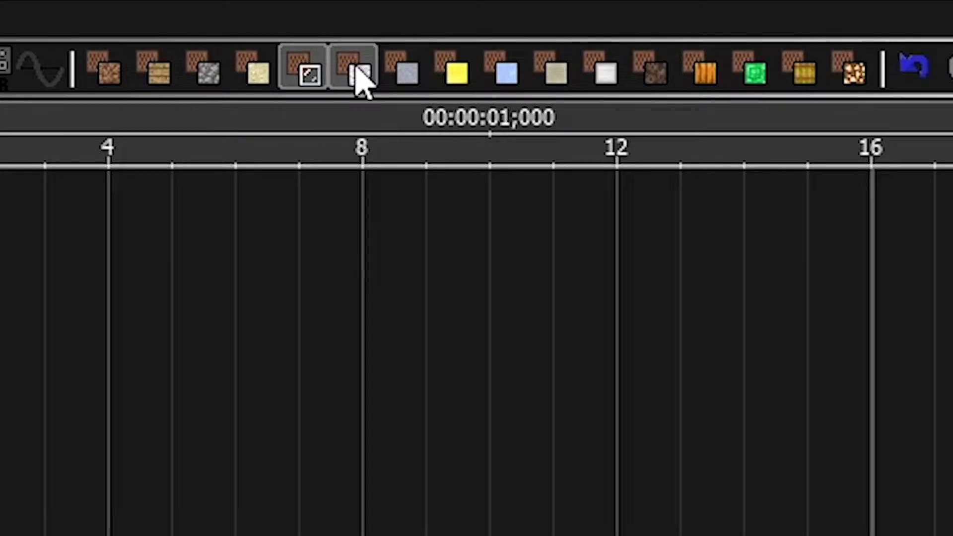
{"action": "left_click", "coordinate": [358, 77]}
{"action": "left_click", "coordinate": [407, 79]}
{"action": "left_click", "coordinate": [456, 79]}
{"action": "left_click", "coordinate": [506, 79]}
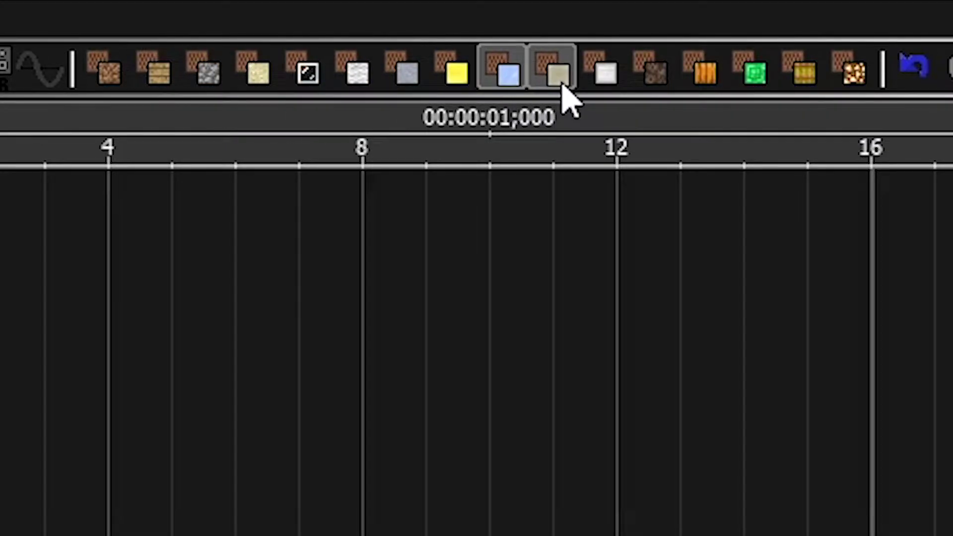
{"action": "left_click", "coordinate": [560, 79]}
{"action": "left_click", "coordinate": [606, 79]}
{"action": "left_click", "coordinate": [657, 79]}
{"action": "left_click", "coordinate": [707, 79]}
{"action": "left_click", "coordinate": [756, 78]}
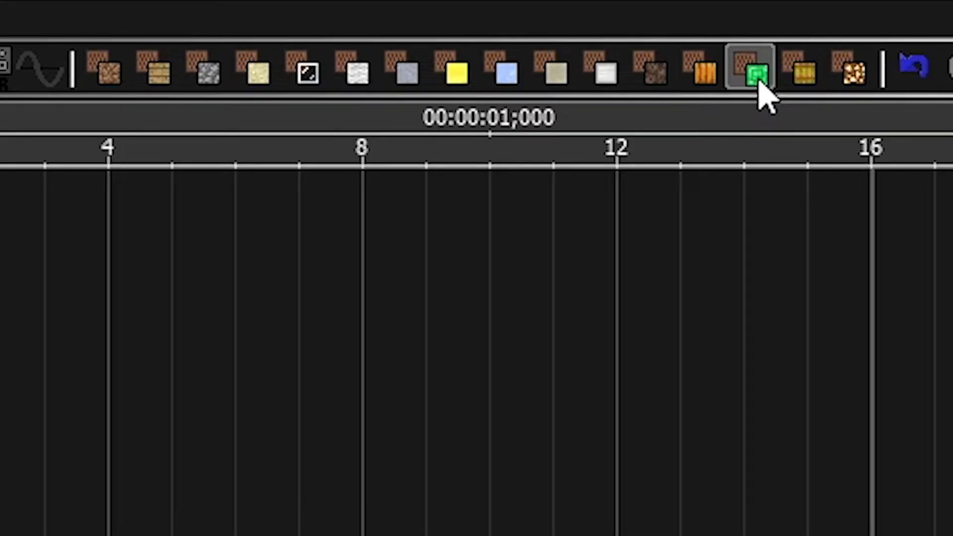
{"action": "left_click", "coordinate": [806, 80]}
{"action": "left_click", "coordinate": [854, 75]}
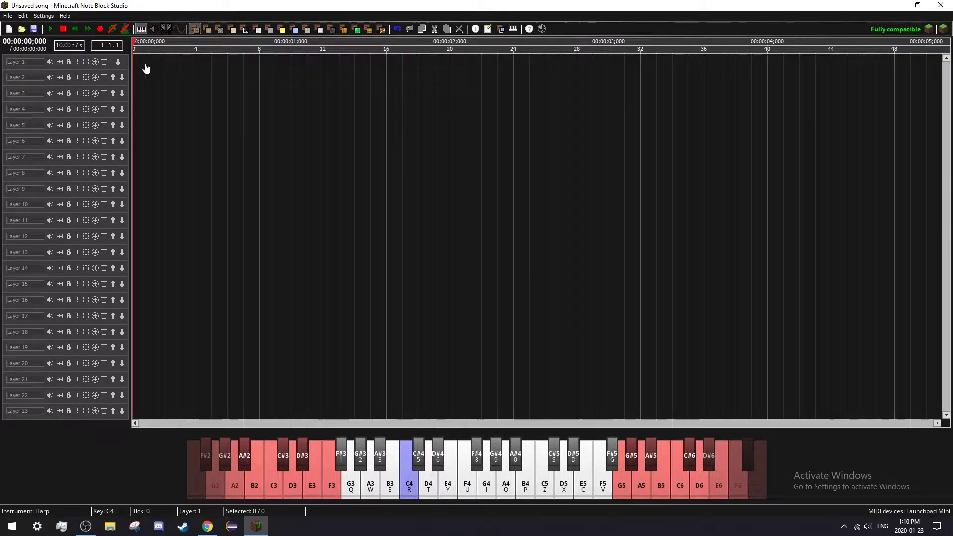
Place four C4 harp notes in the first four ticks of Layer 1 and delete them again.
{"action": "left_click", "coordinate": [146, 68]}
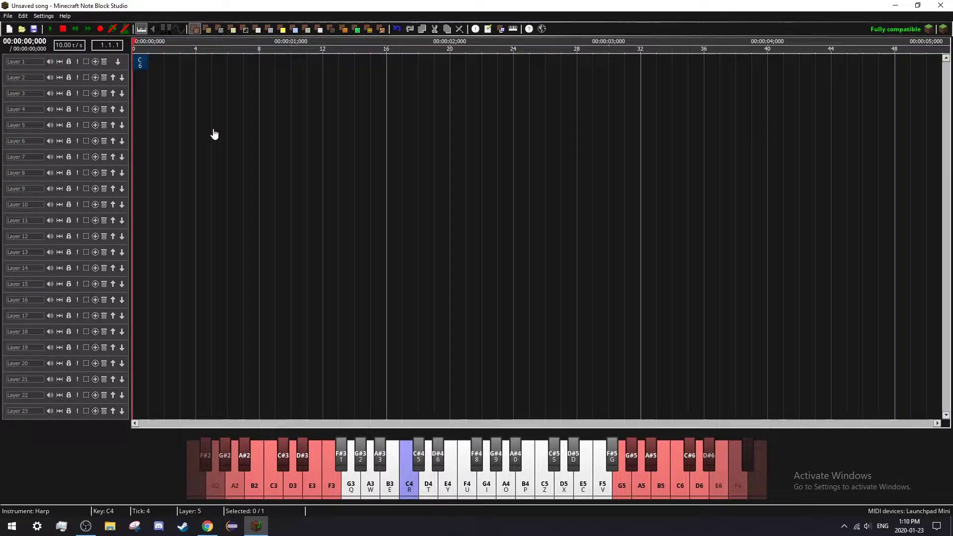
{"action": "left_click", "coordinate": [160, 68]}
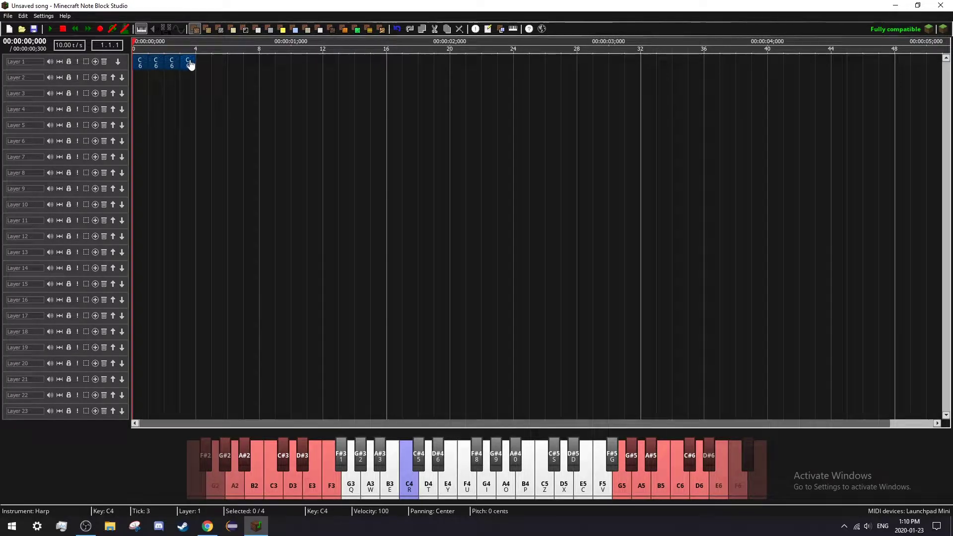
{"action": "right_click", "coordinate": [188, 64]}
{"action": "right_click", "coordinate": [172, 65]}
{"action": "right_click", "coordinate": [155, 65]}
{"action": "right_click", "coordinate": [140, 65]}
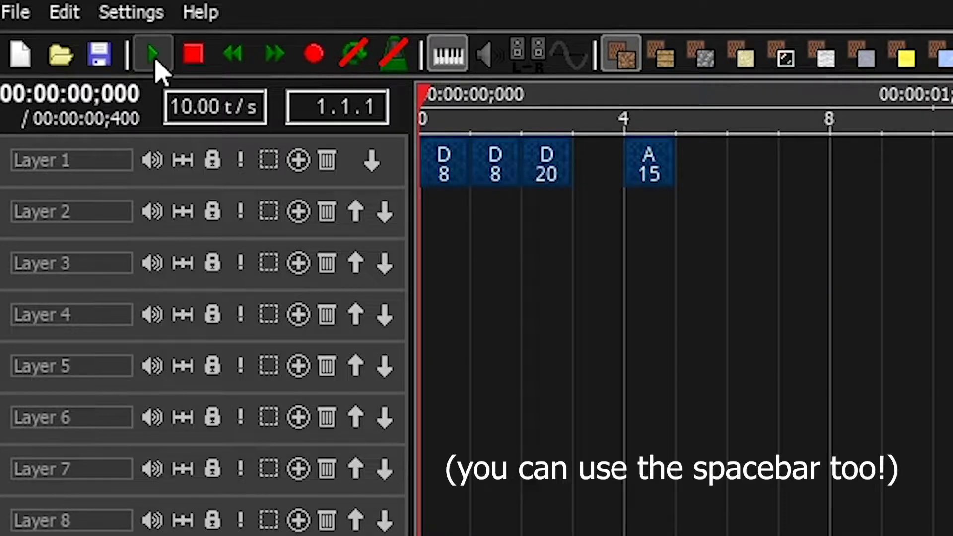
Play the short melody in Layer 1 and stop the playback.
{"action": "left_click", "coordinate": [154, 54]}
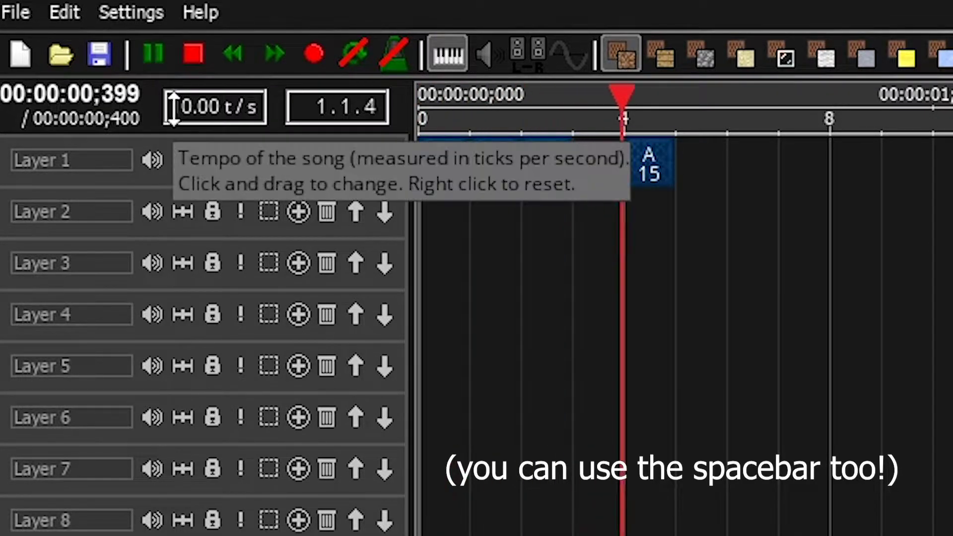
{"action": "left_click", "coordinate": [193, 59]}
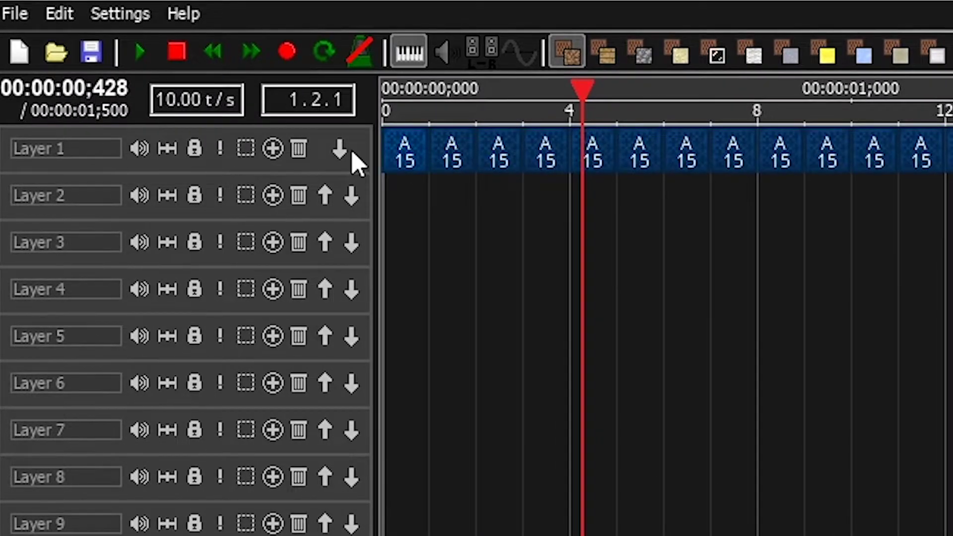
Try out the volume control of Layer 1 while the repeated A notes play, and stop the song.
{"action": "mouse_move", "coordinate": [146, 155]}
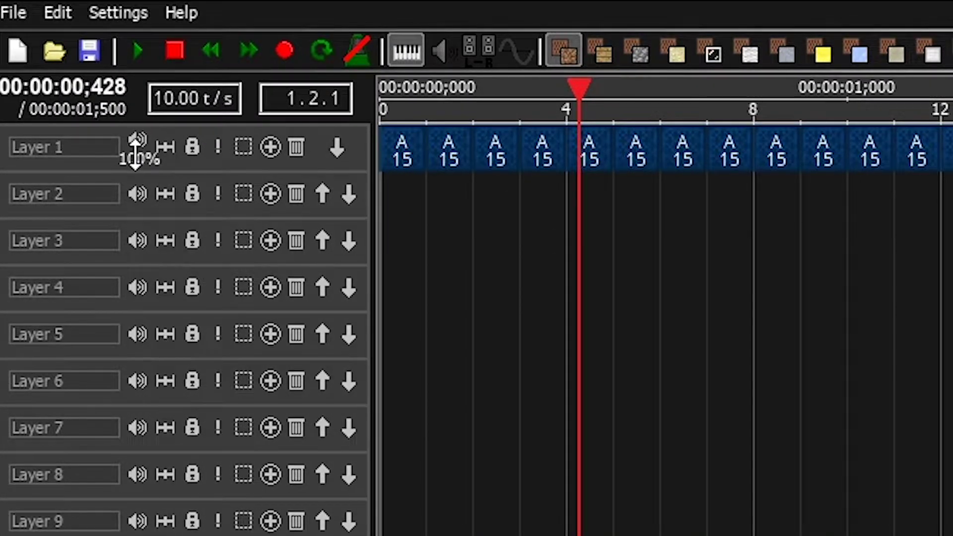
{"action": "key", "text": "space"}
{"action": "left_click_drag", "start_coordinate": [138, 140], "coordinate": [185, 95]}
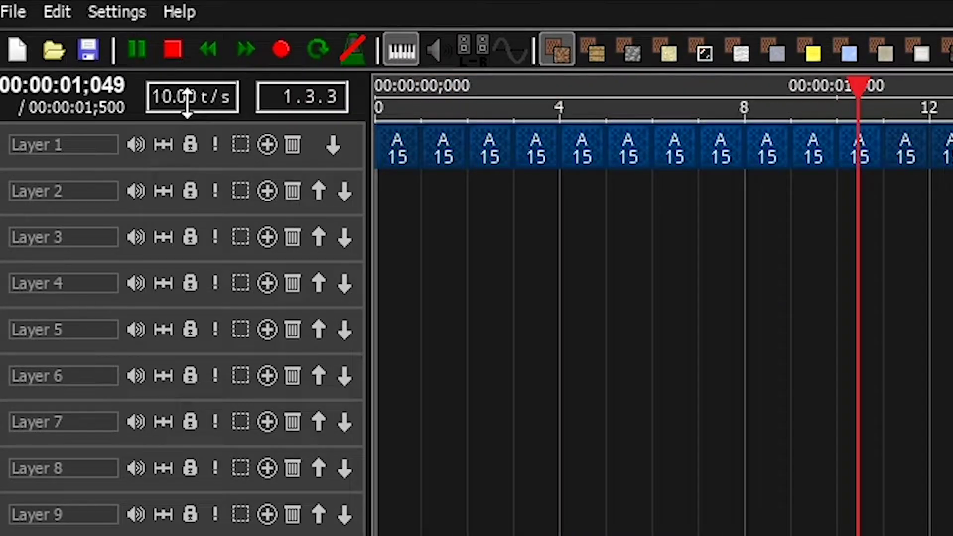
{"action": "left_click", "coordinate": [171, 50]}
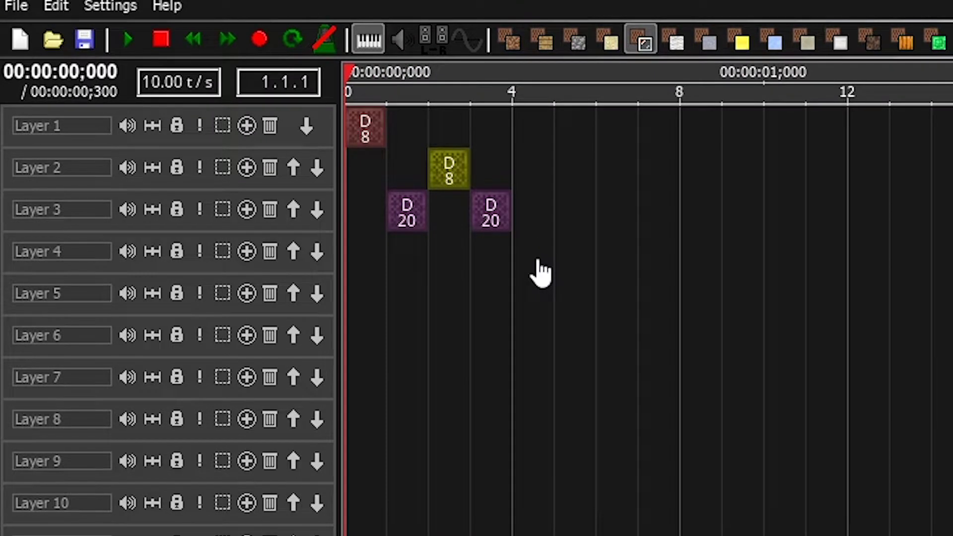
Copy the four-note pattern in Layers 1 to 3, paste the copy starting at tick 4, and play the result.
{"action": "left_click_drag", "start_coordinate": [541, 273], "coordinate": [366, 140]}
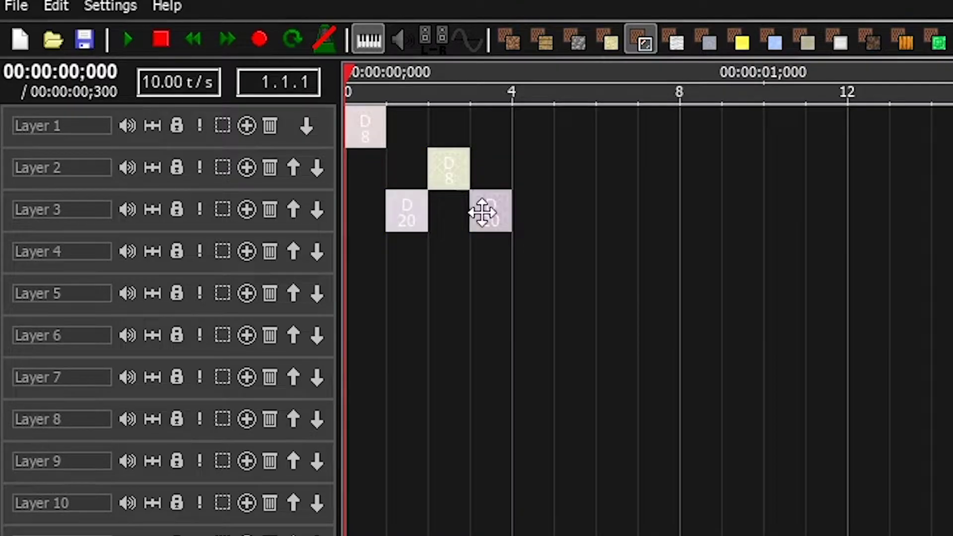
{"action": "mouse_move", "coordinate": [450, 169]}
{"action": "left_mouse_down"}
{"action": "mouse_move", "coordinate": [789, 219]}
{"action": "mouse_move", "coordinate": [481, 215]}
{"action": "mouse_move", "coordinate": [457, 170]}
{"action": "left_mouse_up"}
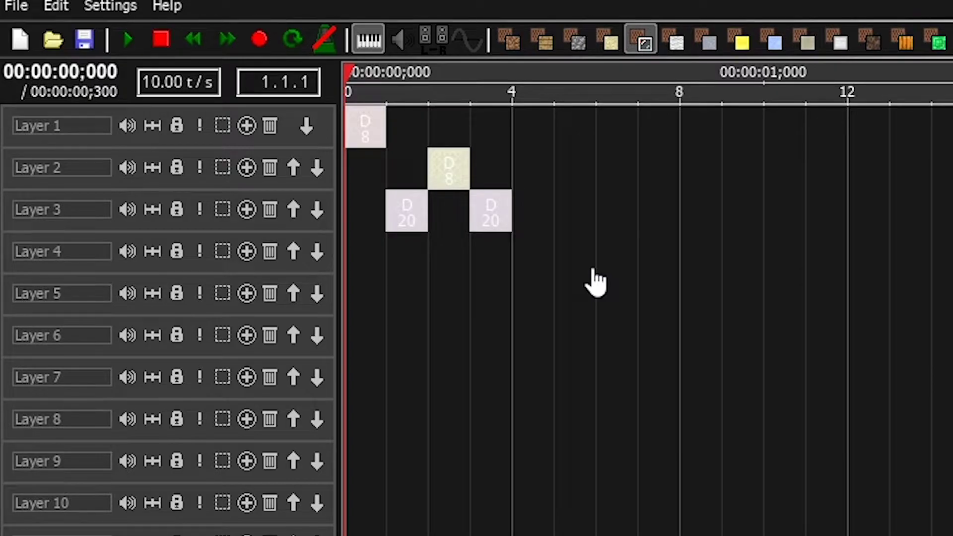
{"action": "key", "text": "ctrl+v"}
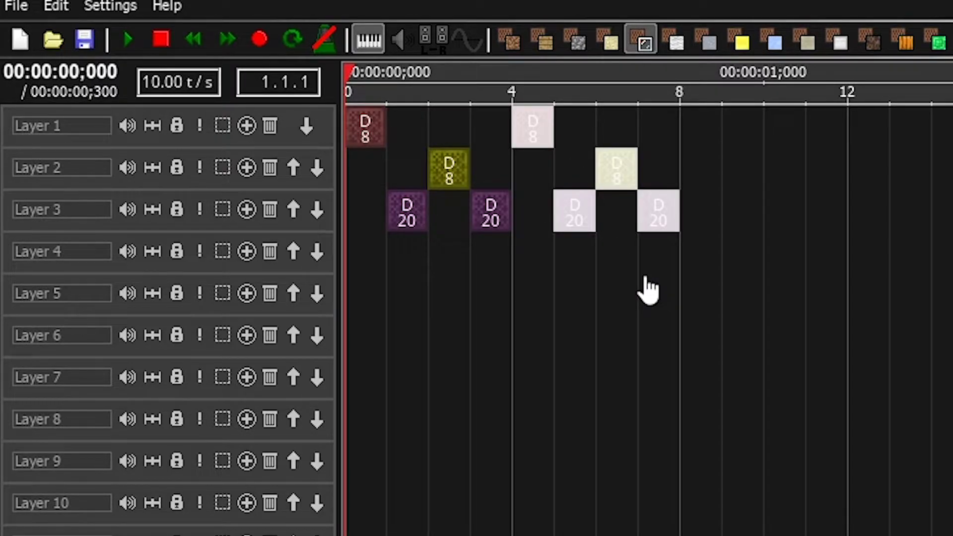
{"action": "left_click", "coordinate": [127, 39]}
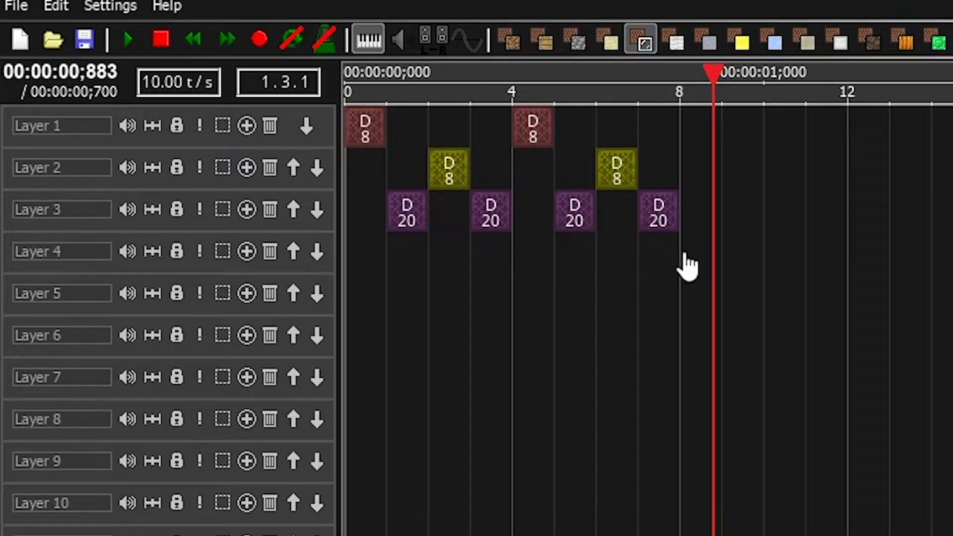
Expand the selection of all eight notes in Layers 1 to 3, deselect them, and play the stretched pattern.
{"action": "left_click_drag", "start_coordinate": [684, 252], "coordinate": [372, 143]}
{"action": "right_click", "coordinate": [368, 125]}
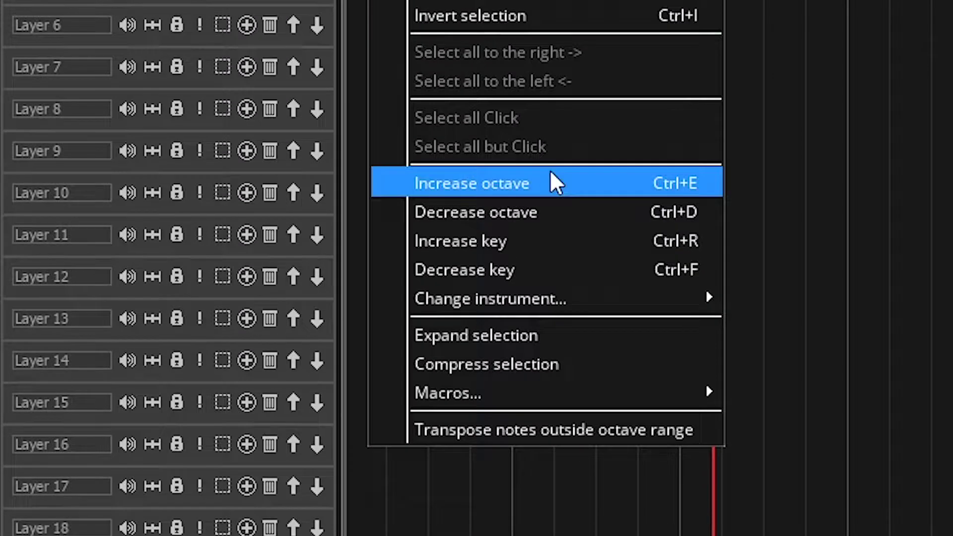
{"action": "left_click", "coordinate": [528, 338]}
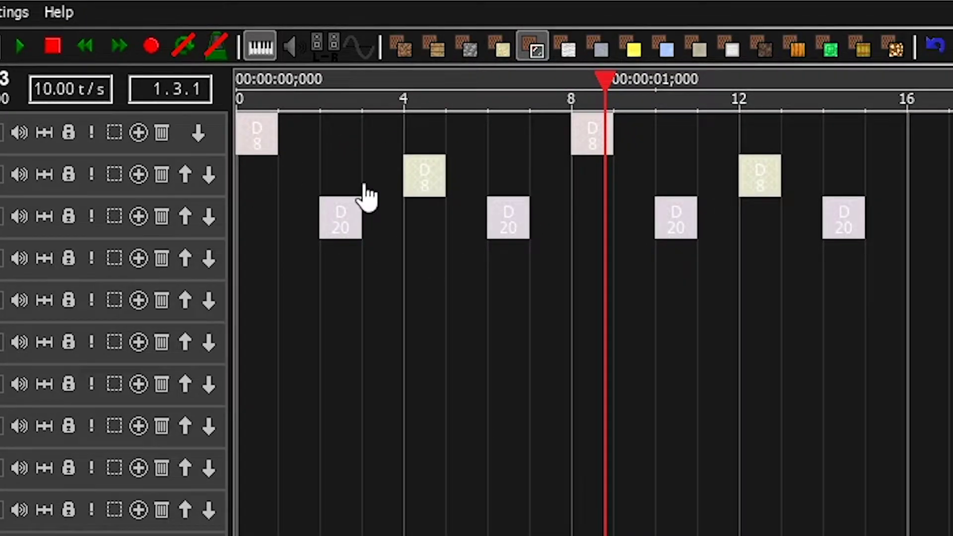
{"action": "left_click", "coordinate": [319, 128]}
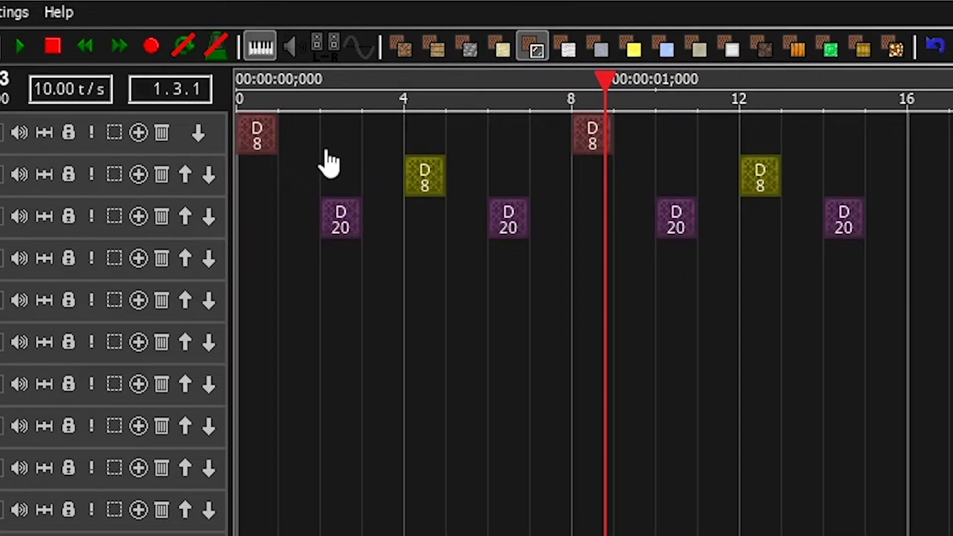
{"action": "left_click", "coordinate": [21, 45]}
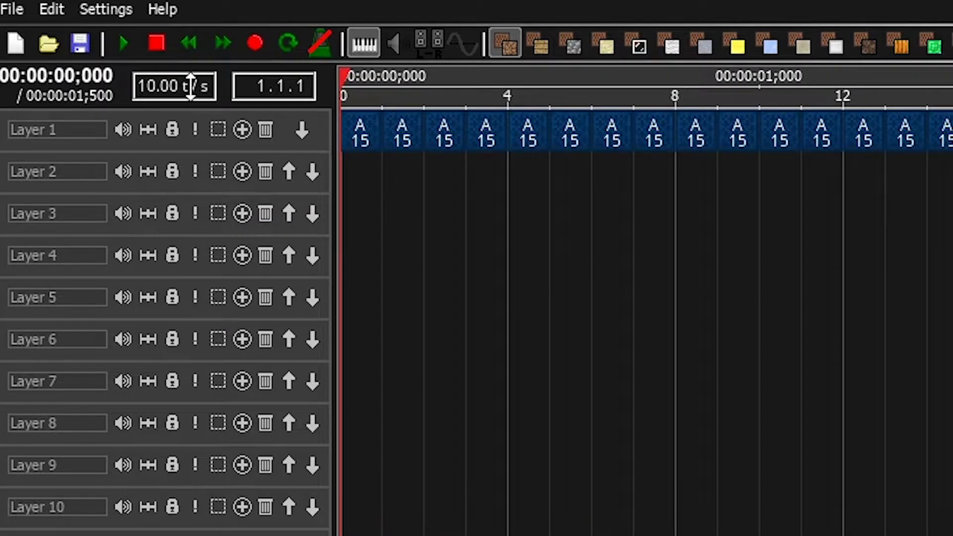
Try out the song's tempo control while the repeated A notes play, and stop the song.
{"action": "key", "text": "space"}
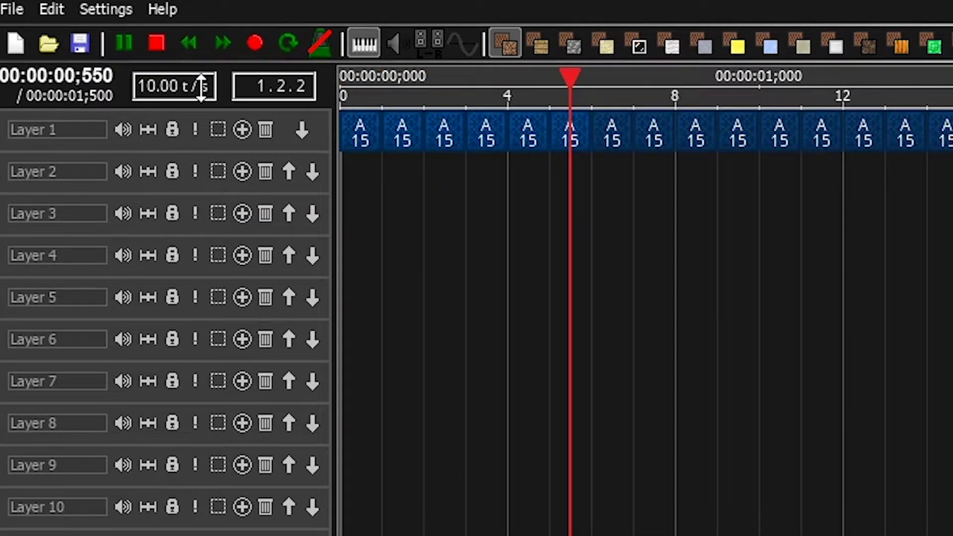
{"action": "left_click_drag", "start_coordinate": [202, 85], "coordinate": [230, 85]}
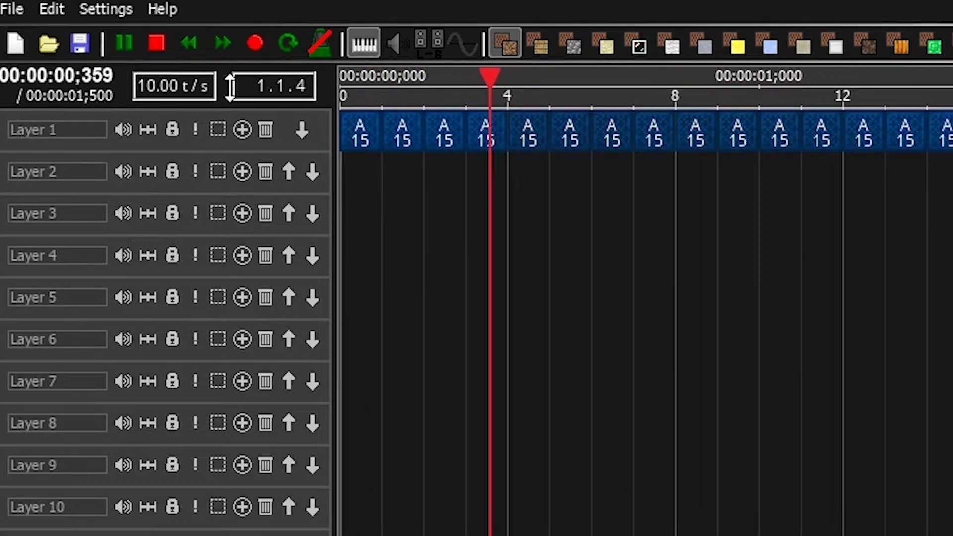
{"action": "left_click", "coordinate": [167, 42]}
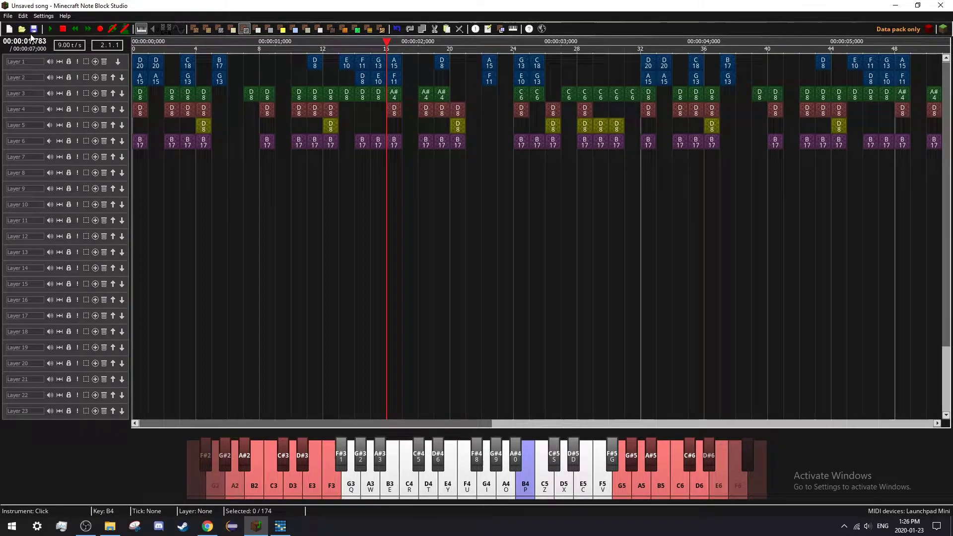
Export the song as an MP3 into the src folder, then move the playback marker back to about 1.06 seconds.
{"action": "left_click", "coordinate": [5, 17]}
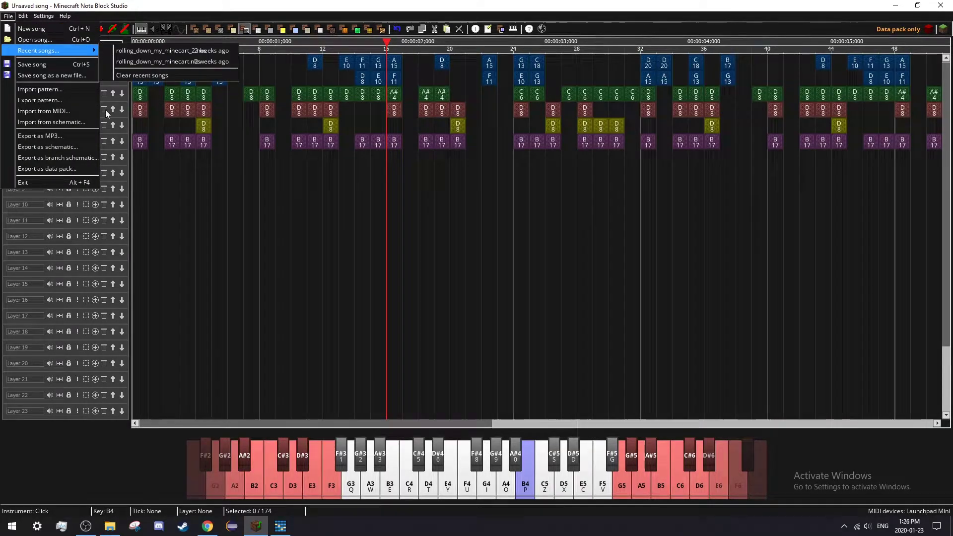
{"action": "left_click", "coordinate": [66, 136]}
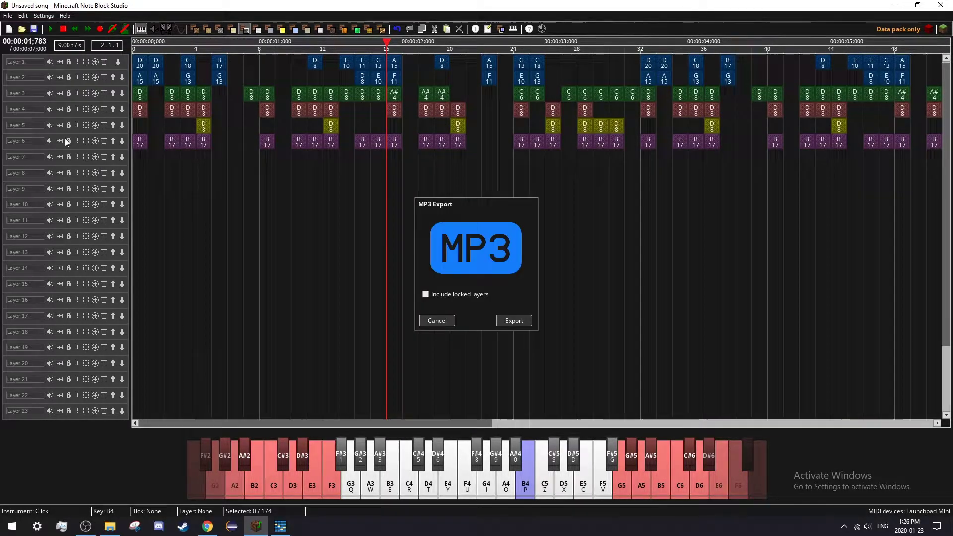
{"action": "left_click", "coordinate": [514, 321]}
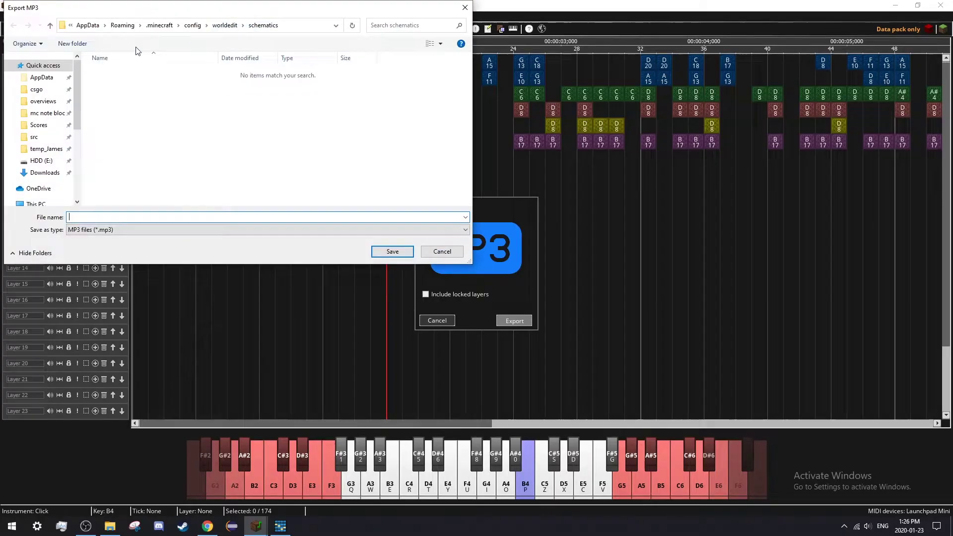
{"action": "left_click", "coordinate": [40, 136]}
{"action": "key", "text": "Return"}
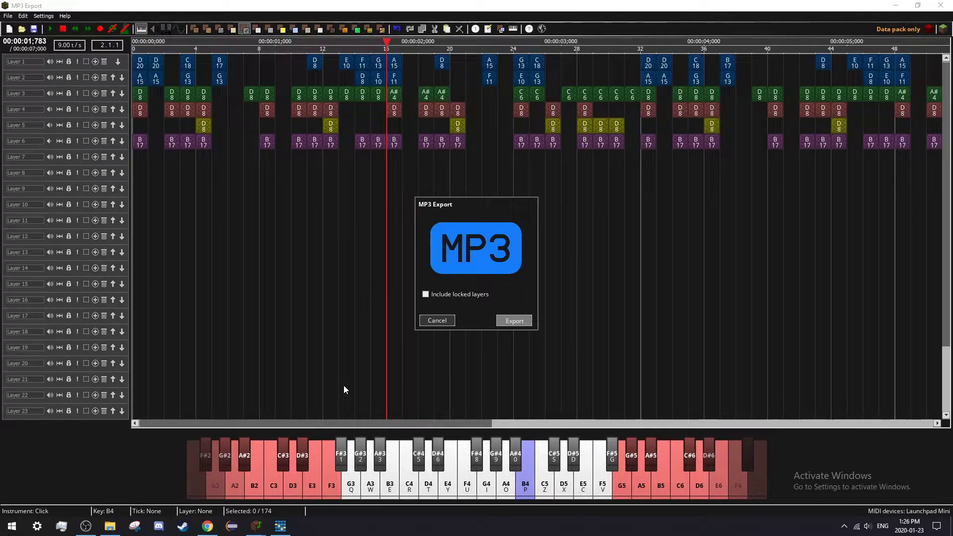
{"action": "left_click", "coordinate": [425, 270]}
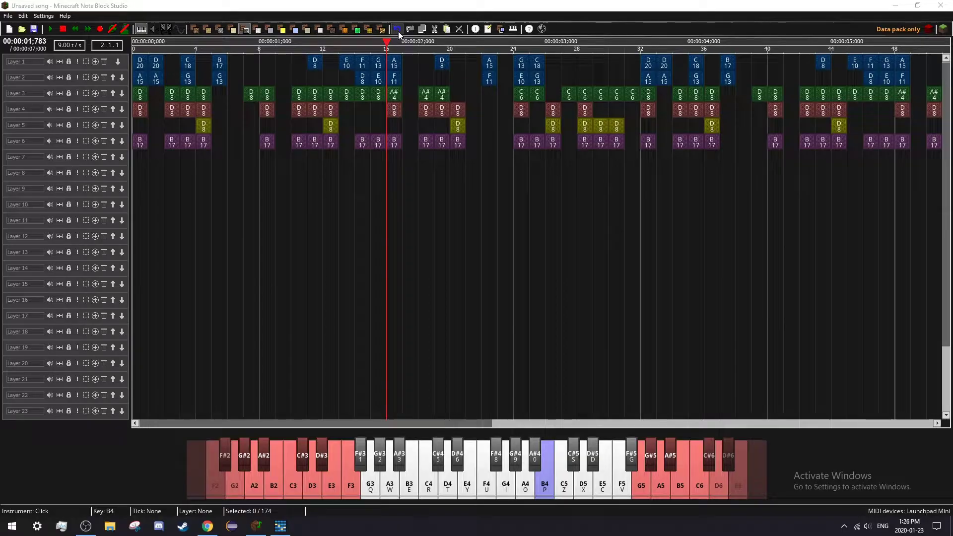
{"action": "left_click_drag", "start_coordinate": [386, 42], "coordinate": [283, 42]}
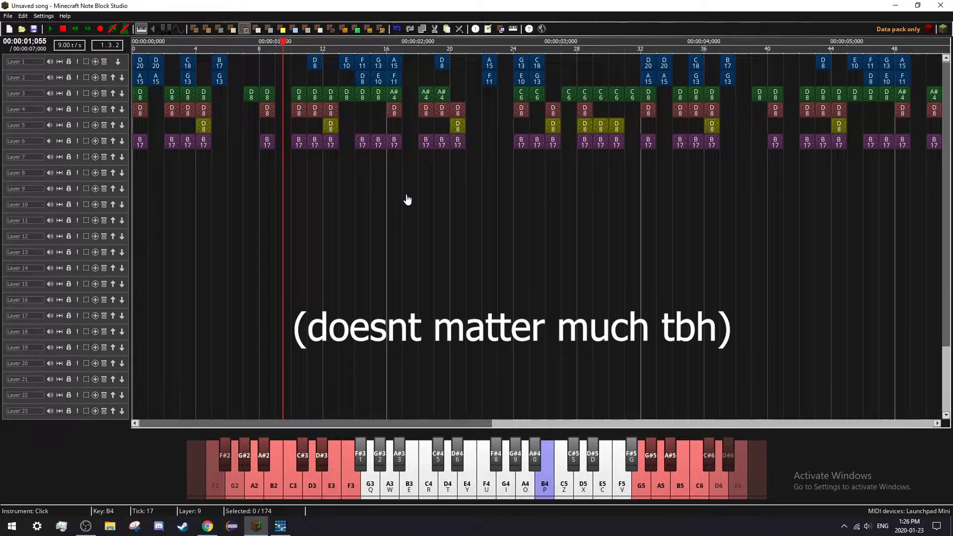
{"action": "left_click", "coordinate": [5, 17]}
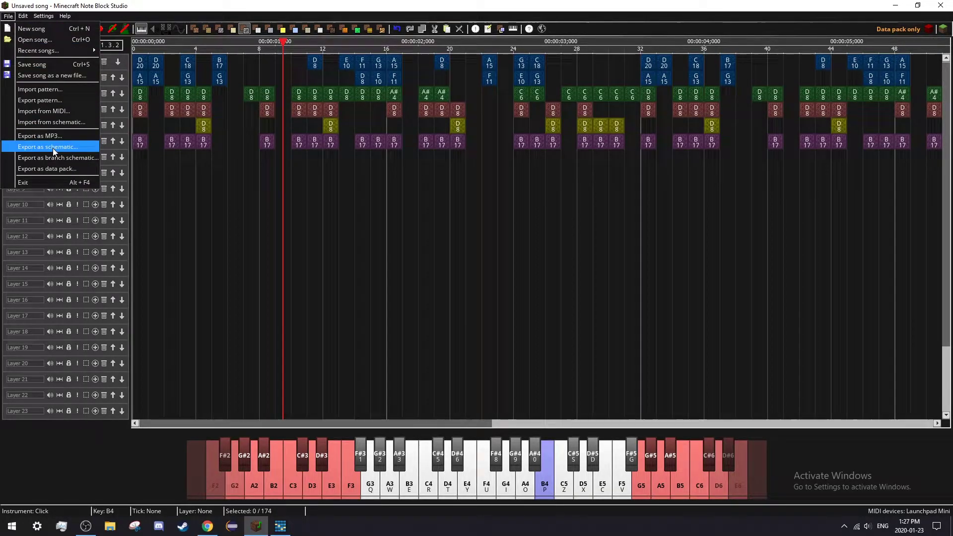
{"action": "left_click", "coordinate": [54, 148]}
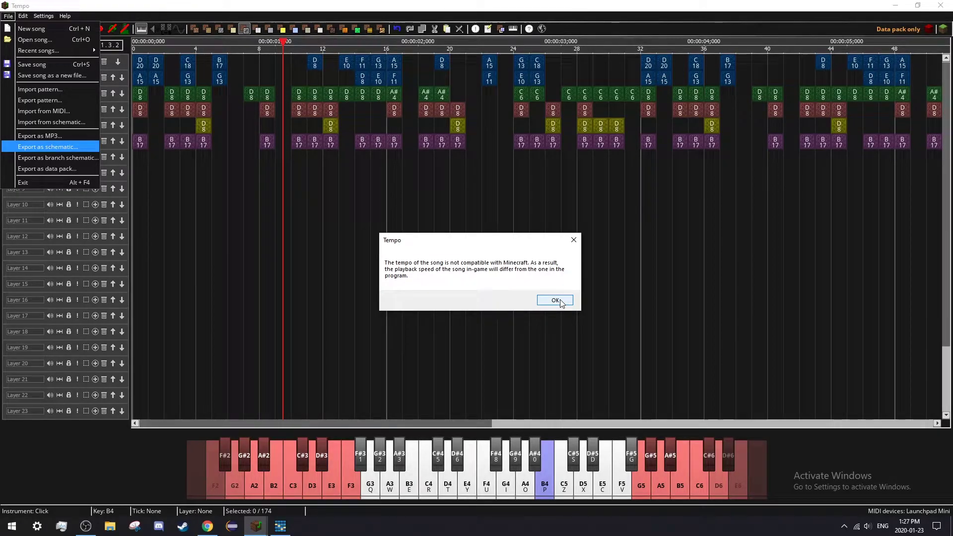
{"action": "left_click", "coordinate": [556, 301]}
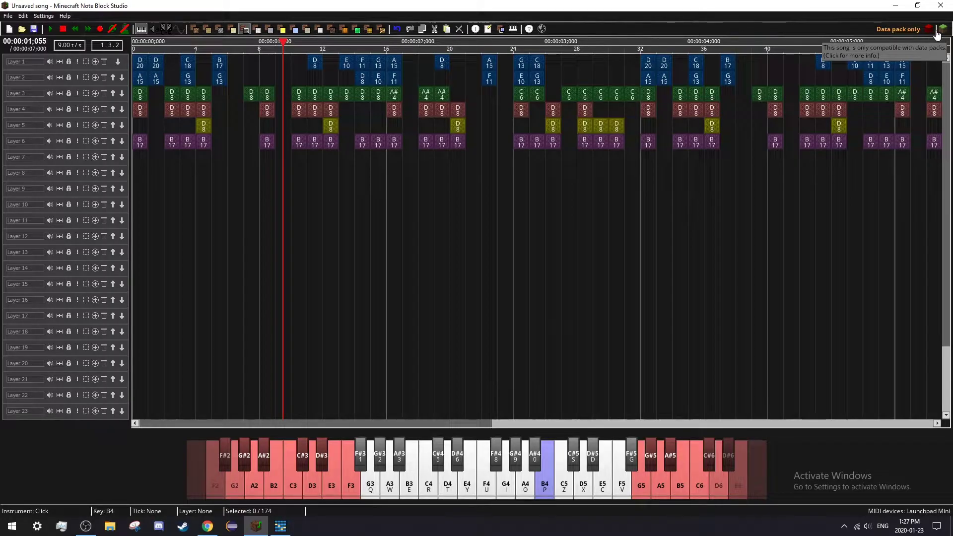
Check the song's Minecraft compatibility for schematics and data packs, and fix its tempo for schematic export to 10 ticks per second.
{"action": "left_click", "coordinate": [936, 34]}
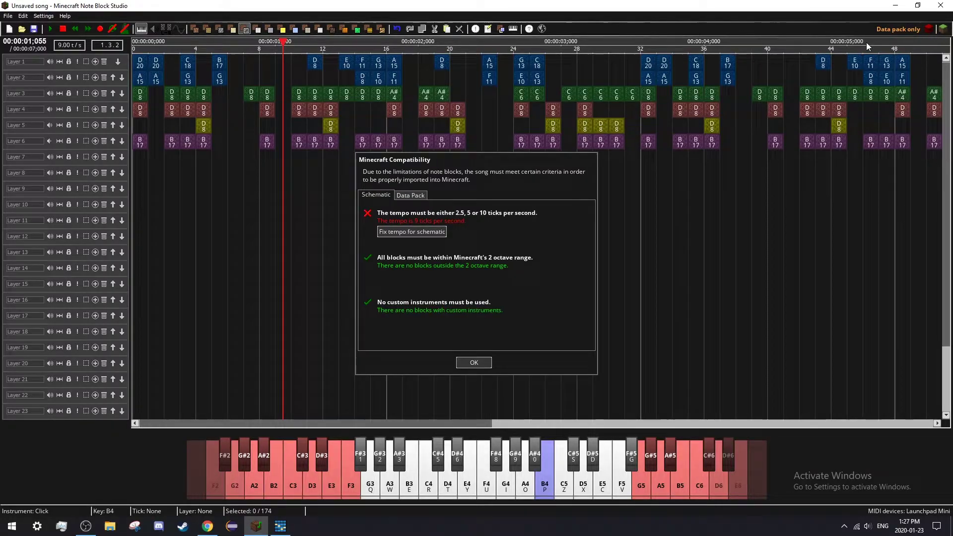
{"action": "left_click", "coordinate": [410, 195]}
{"action": "left_click", "coordinate": [384, 195]}
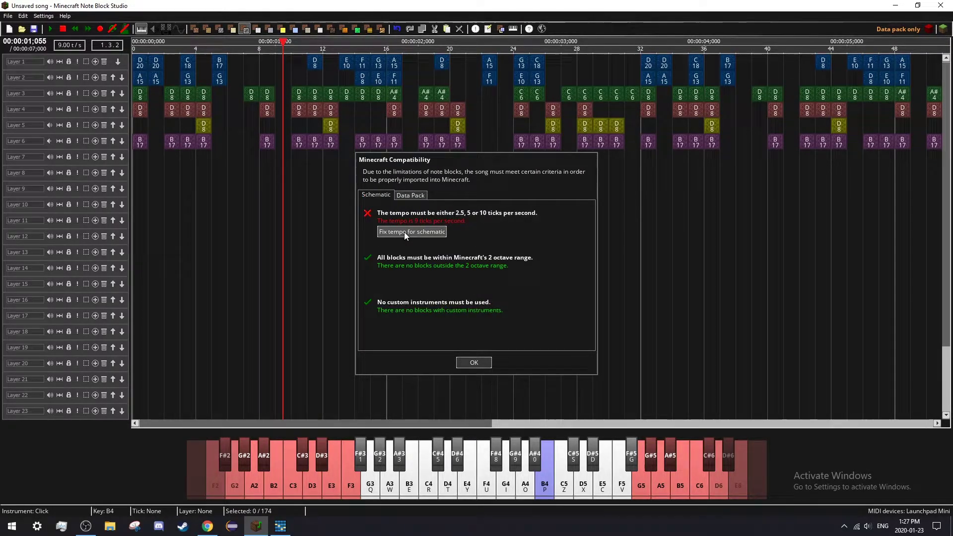
{"action": "left_click", "coordinate": [404, 232]}
{"action": "left_click", "coordinate": [486, 365]}
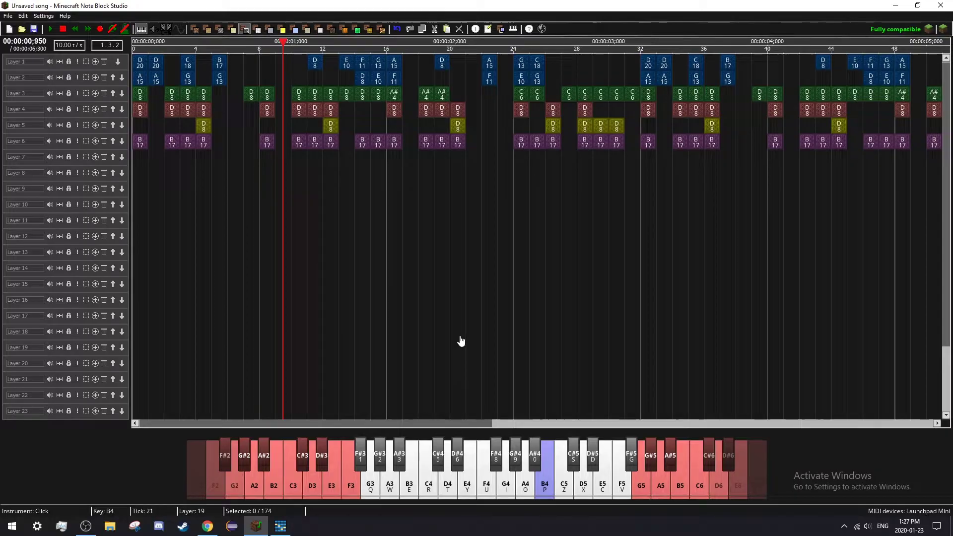
Set up a schematic export with a minecart track, trying the circular walkway layout before choosing the simple walkway.
{"action": "left_click", "coordinate": [6, 19]}
{"action": "left_click", "coordinate": [35, 116]}
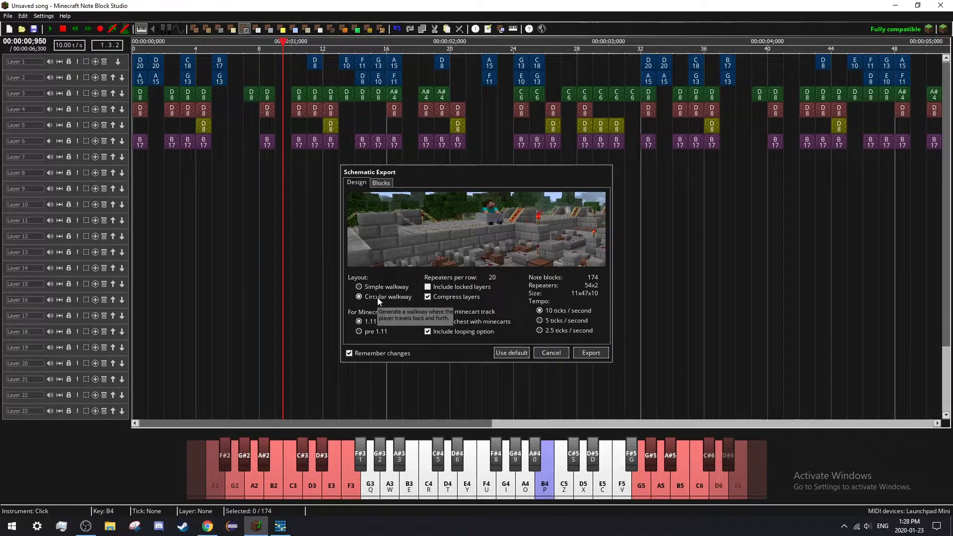
{"action": "left_click", "coordinate": [376, 298]}
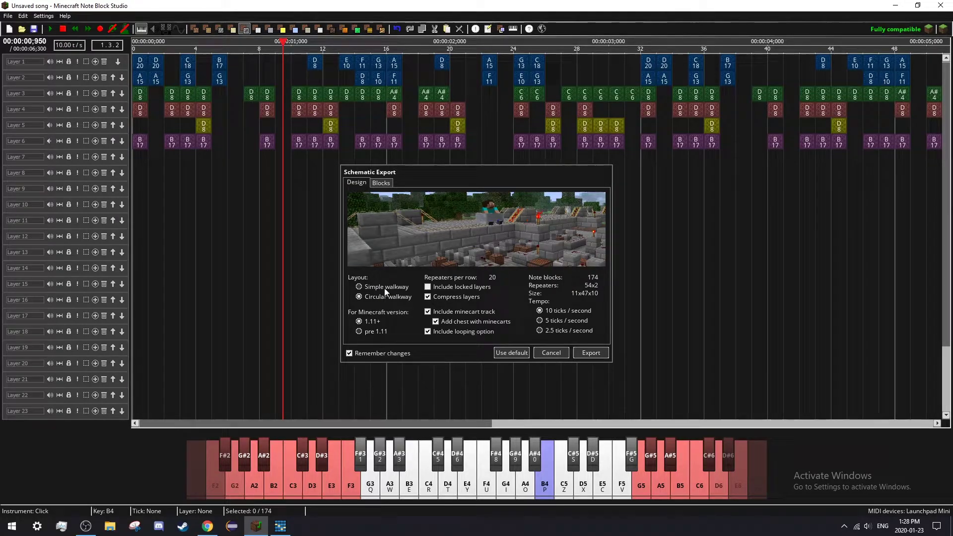
{"action": "left_click", "coordinate": [384, 287]}
Export the schematic as epic into the .minecraft/config/worldedit/schematics folder and close the export settings.
{"action": "left_click", "coordinate": [591, 352]}
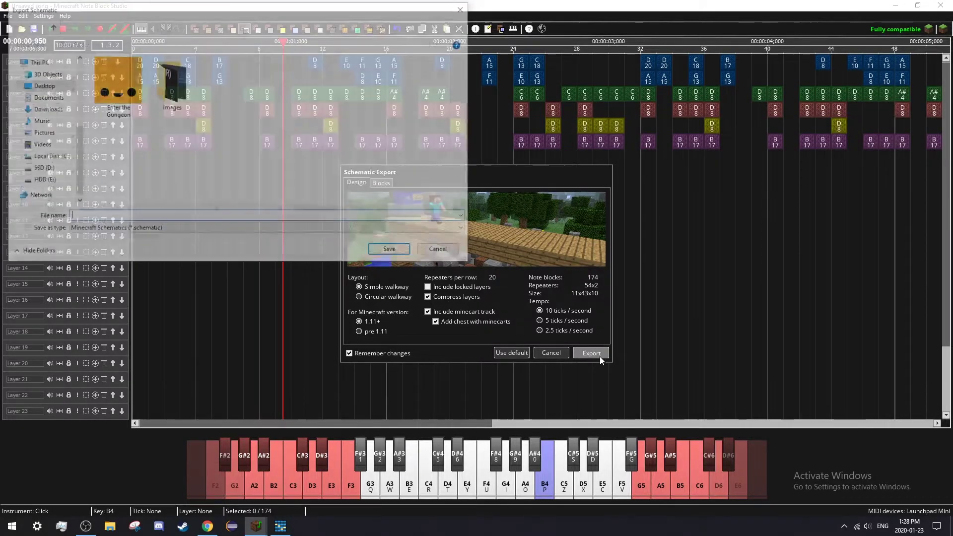
{"action": "scroll", "coordinate": [42, 139], "scroll_direction": "up", "scroll_amount": 2}
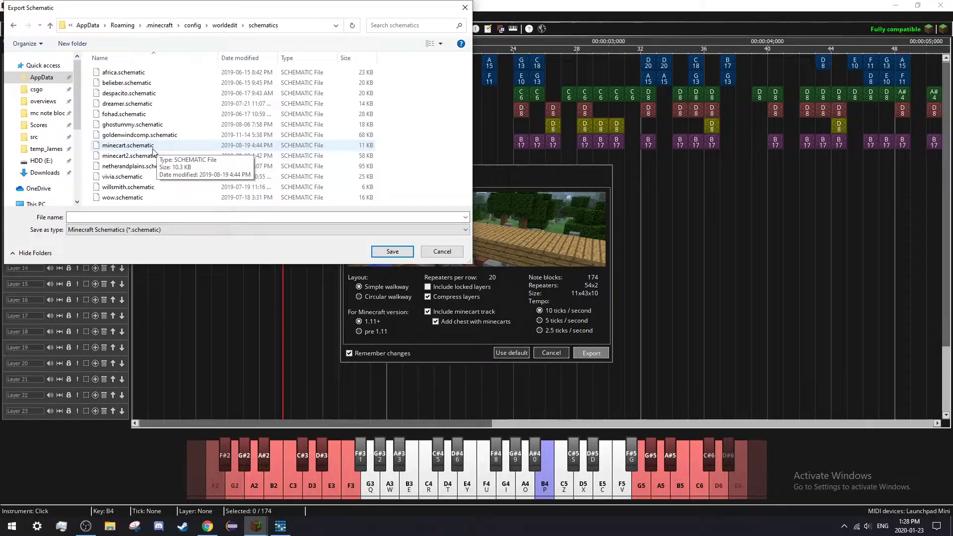
{"action": "left_click", "coordinate": [106, 216]}
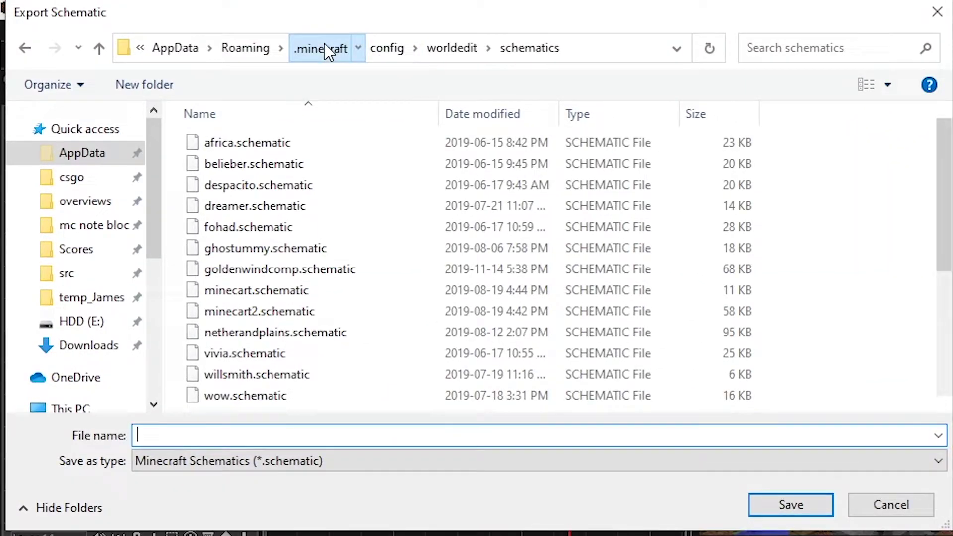
{"action": "left_click", "coordinate": [325, 48]}
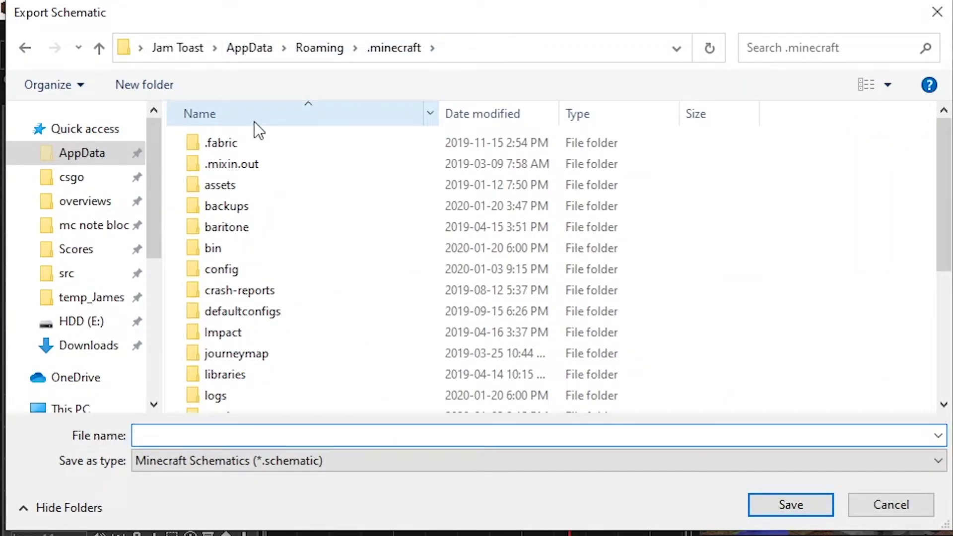
{"action": "double_click", "coordinate": [237, 268]}
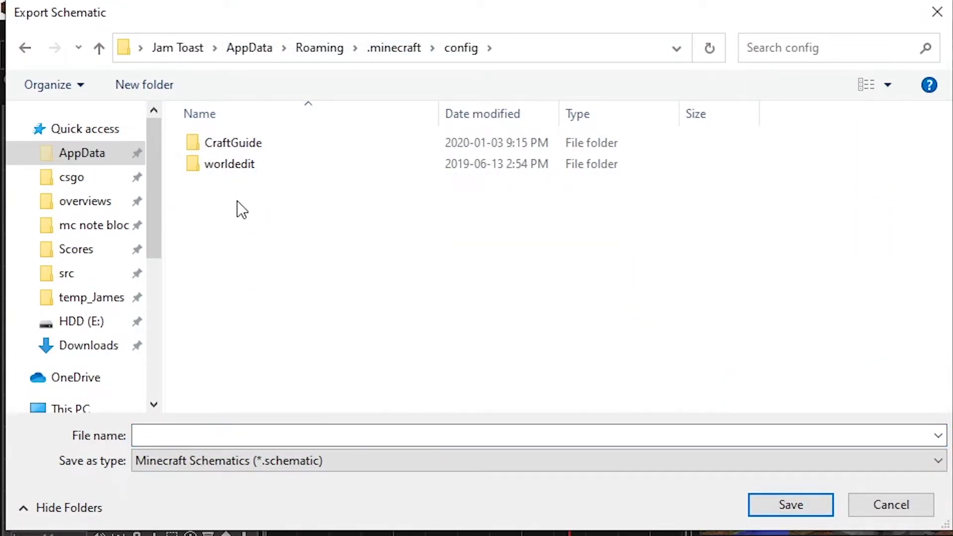
{"action": "double_click", "coordinate": [244, 168]}
{"action": "double_click", "coordinate": [263, 144]}
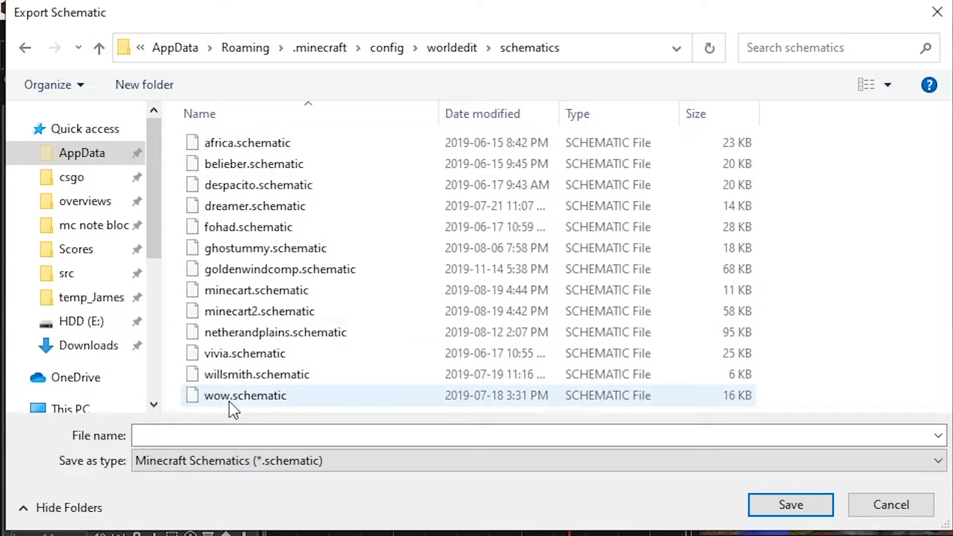
{"action": "left_click", "coordinate": [210, 439]}
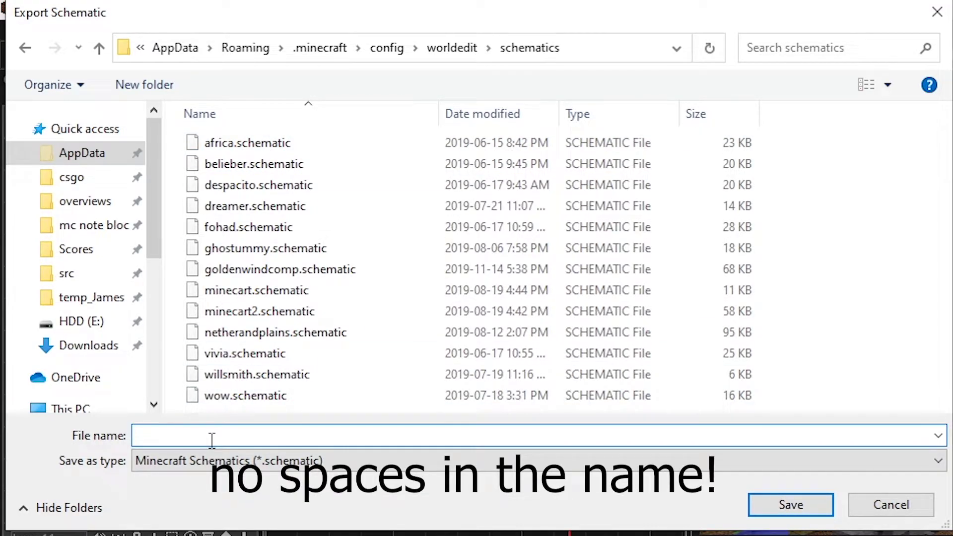
{"action": "key", "text": "Return"}
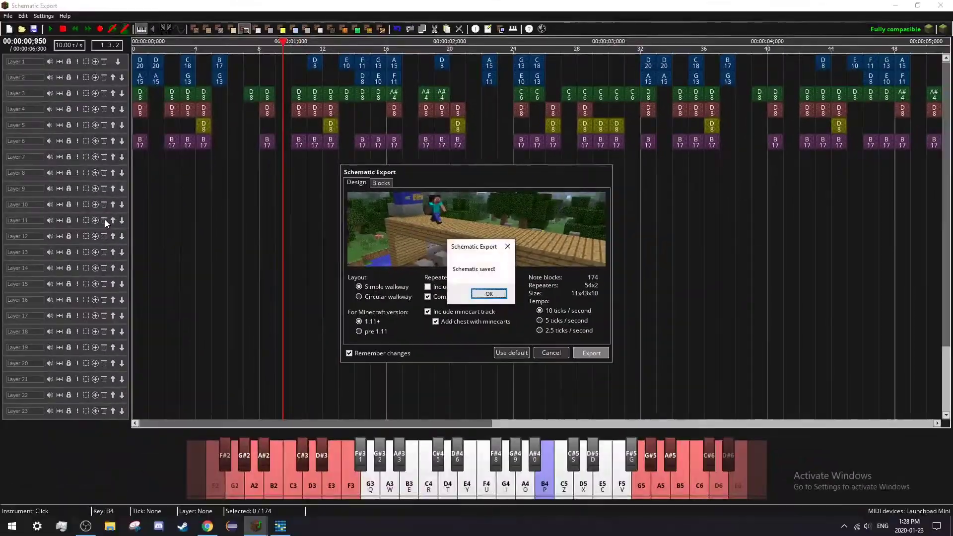
{"action": "left_click", "coordinate": [489, 293]}
{"action": "left_click", "coordinate": [551, 352]}
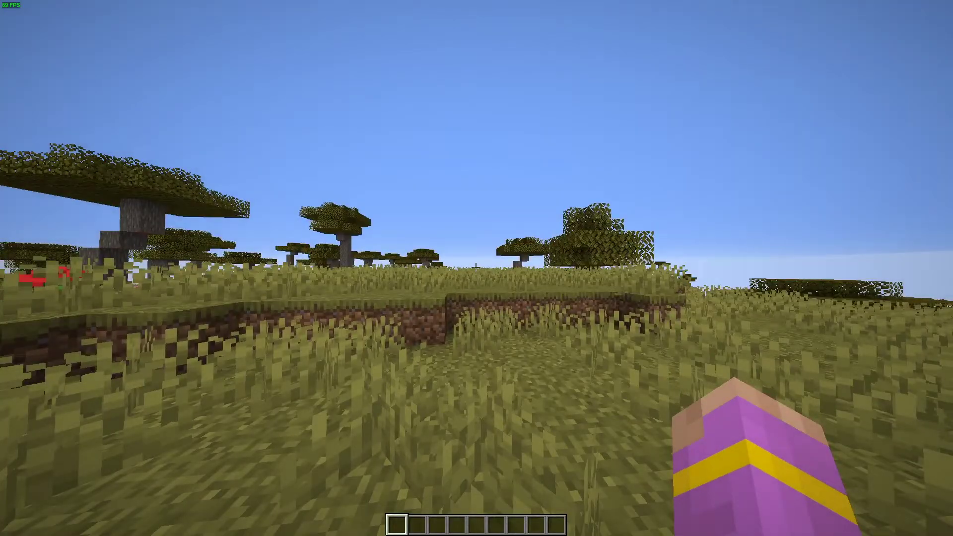
{"action": "key", "text": "w"}
{"action": "key", "text": "space"}
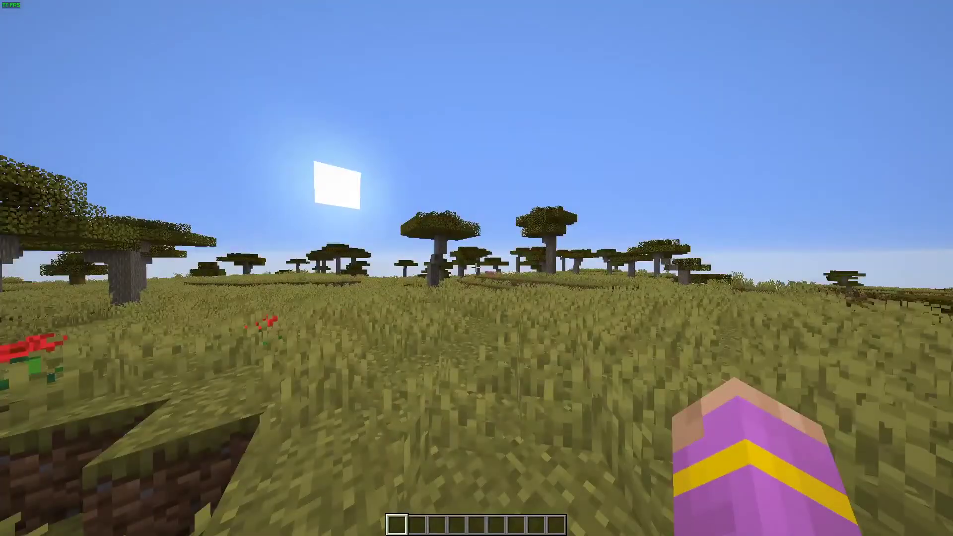
{"action": "key", "text": "w"}
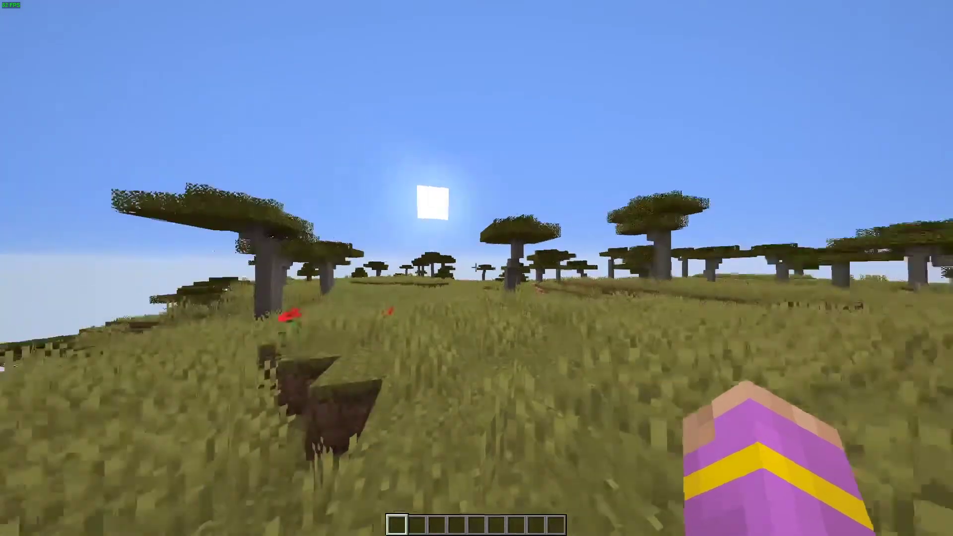
{"action": "key", "text": "w"}
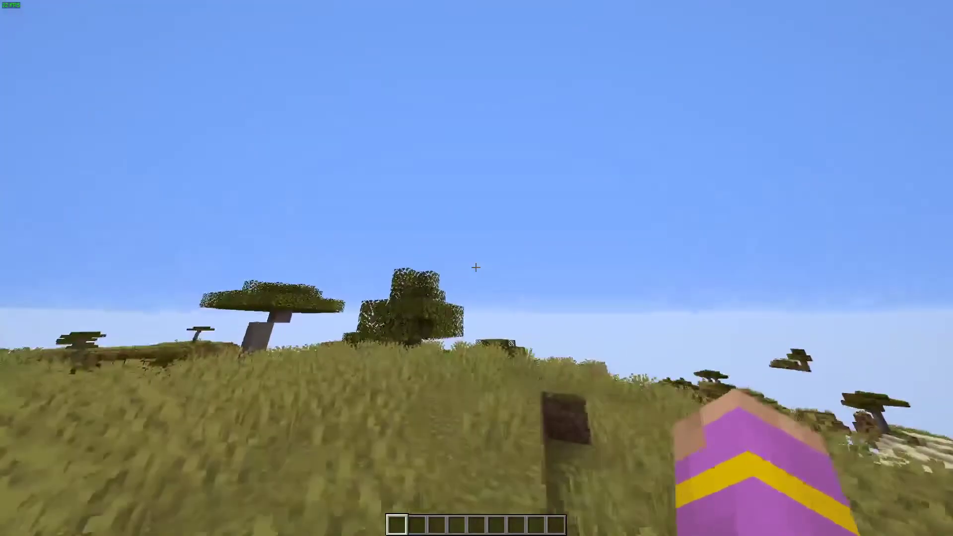
{"action": "key", "text": "w"}
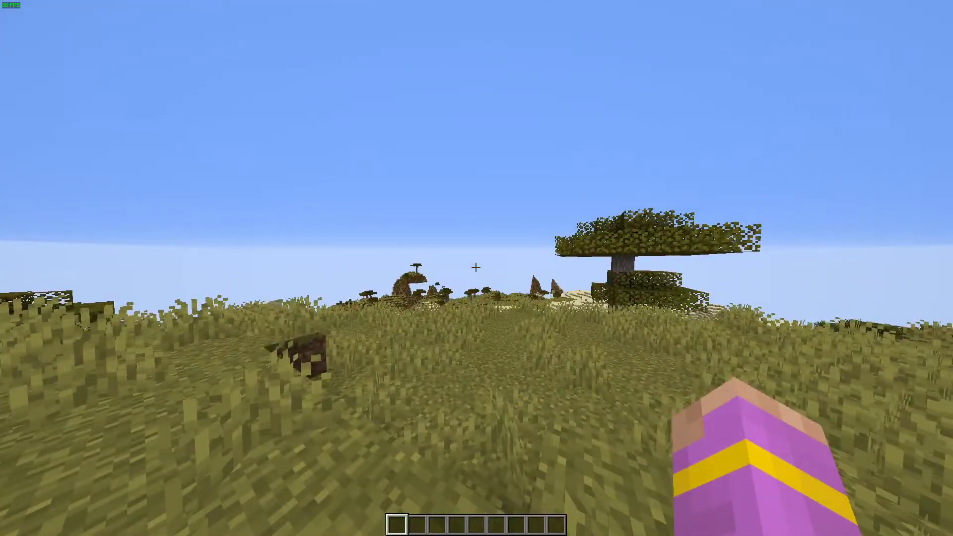
In Minecraft, try the WorldEdit commands //schem and //schem load without giving a file name.
{"action": "key", "text": "slash"}
{"action": "type", "text": "/br"}
{"action": "key", "text": "BackSpace"}
{"action": "key", "text": "BackSpace"}
{"action": "type", "text": "schem"}
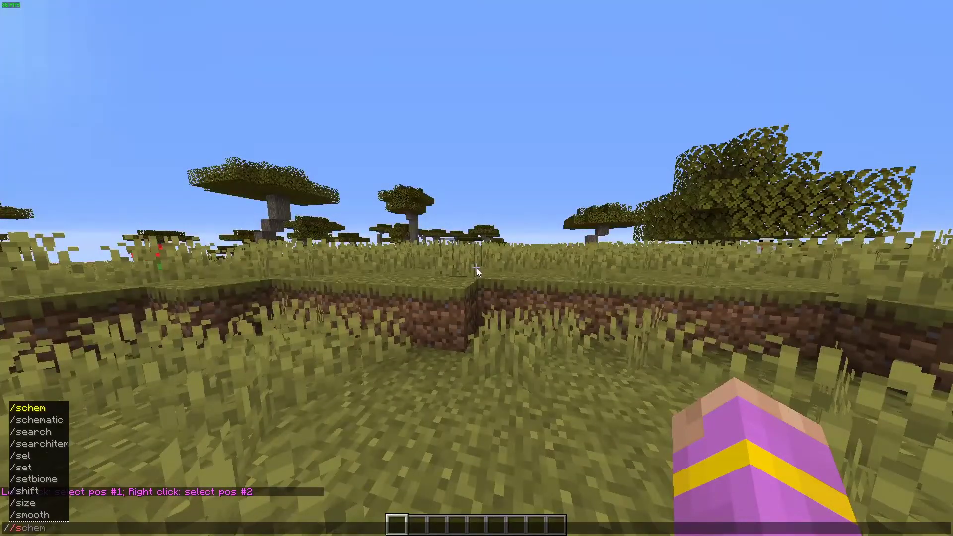
{"action": "key", "text": "Return"}
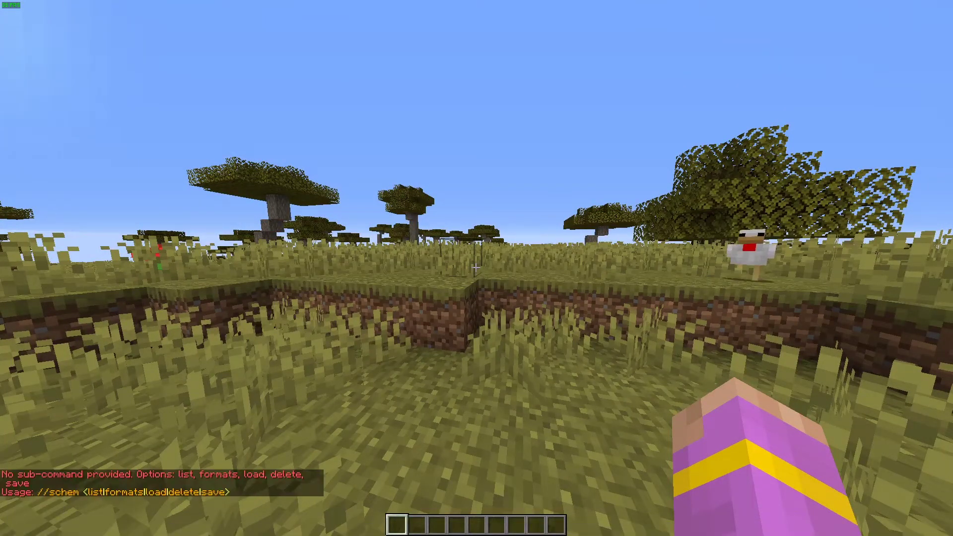
{"action": "key", "text": "slash"}
{"action": "key", "text": "Up"}
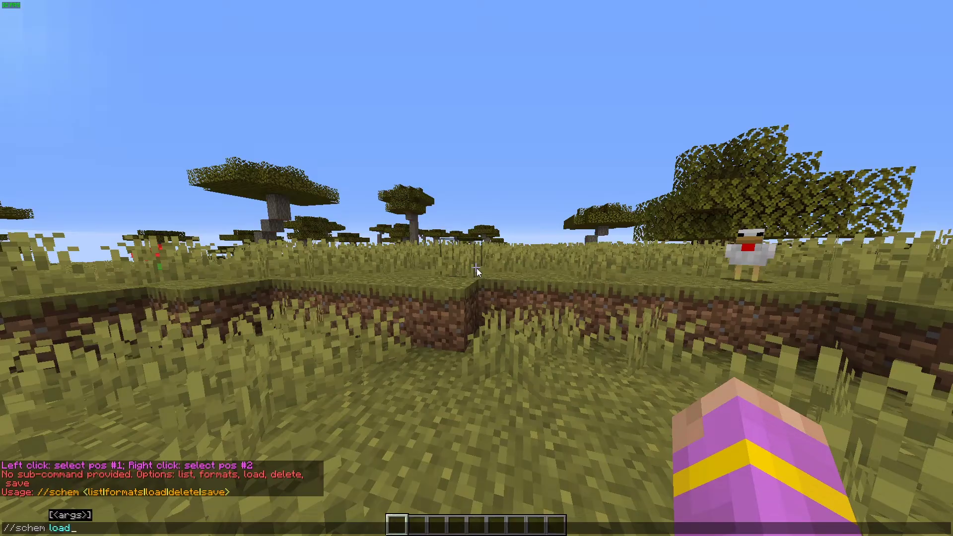
{"action": "key", "text": "Return"}
Load the exported song schematic with the WorldEdit command //schem load epic.
{"action": "key", "text": "slash"}
{"action": "key", "text": "Up"}
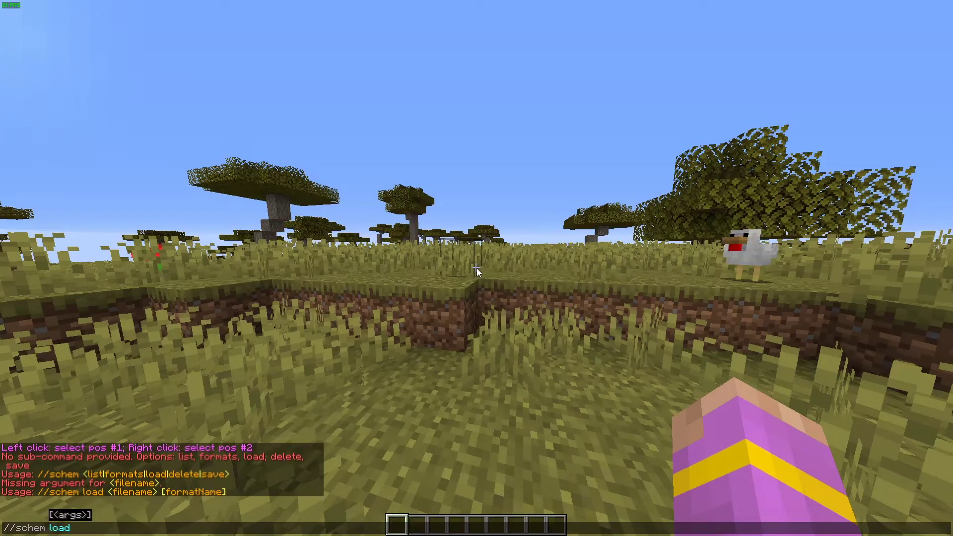
{"action": "type", "text": "epic"}
{"action": "key", "text": "Return"}
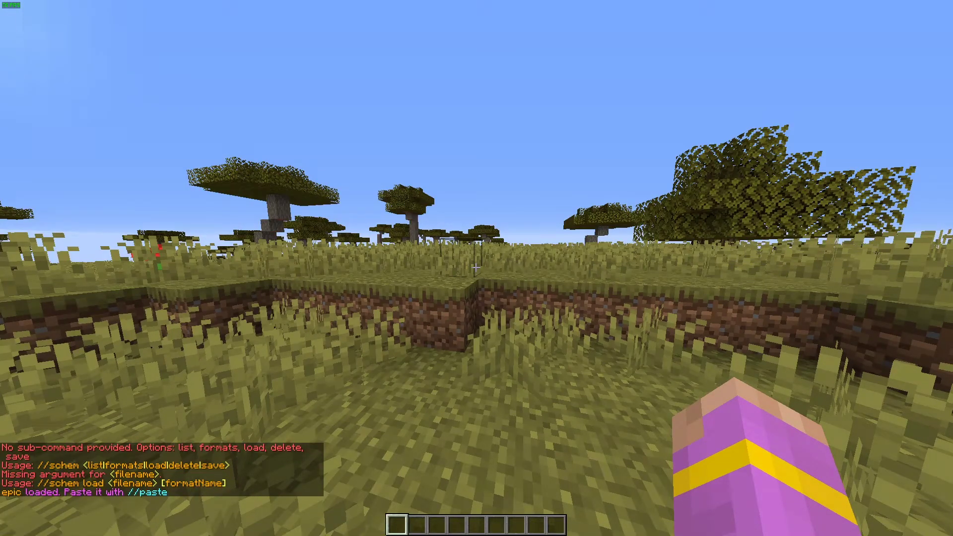
Paste the loaded schematic into the Minecraft world with the WorldEdit command //paste.
{"action": "key", "text": "slash"}
{"action": "type", "text": "/br"}
{"action": "key", "text": "BackSpace"}
{"action": "key", "text": "BackSpace"}
{"action": "type", "text": "ppa"}
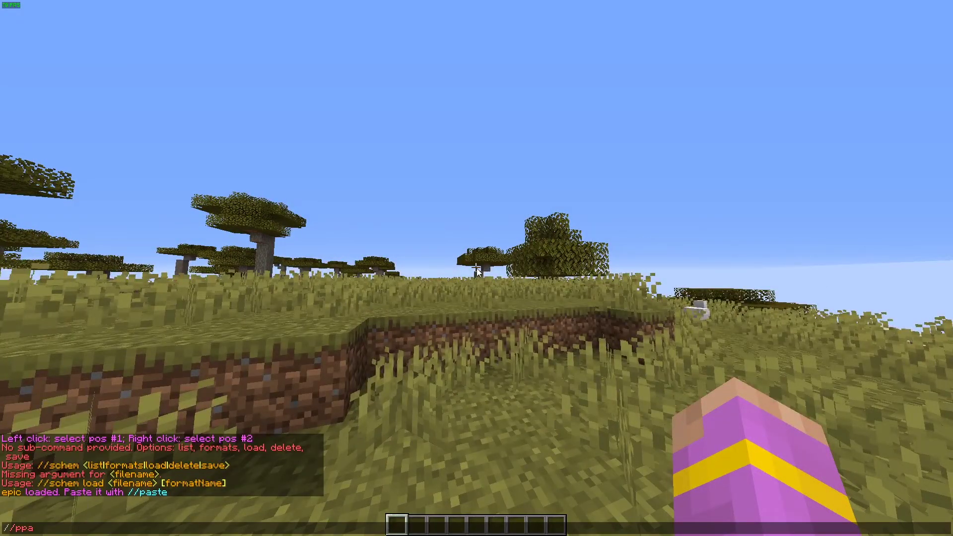
{"action": "key", "text": "BackSpace"}
{"action": "type", "text": "aste"}
{"action": "key", "text": "Return"}
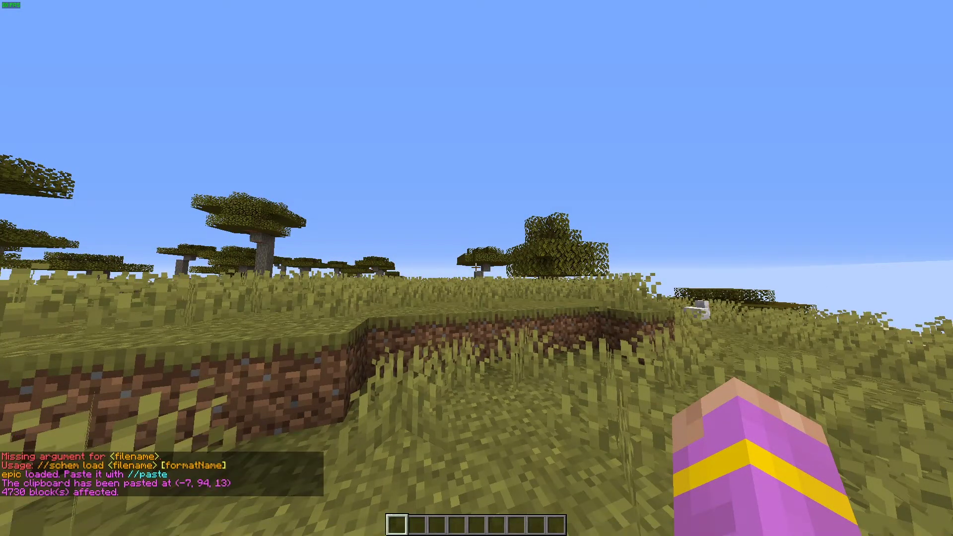
Fly to the pasted walkway, start the song with the stone button beside the sign, and look over the note block rows.
{"action": "key", "text": "space"}
{"action": "key", "text": "w"}
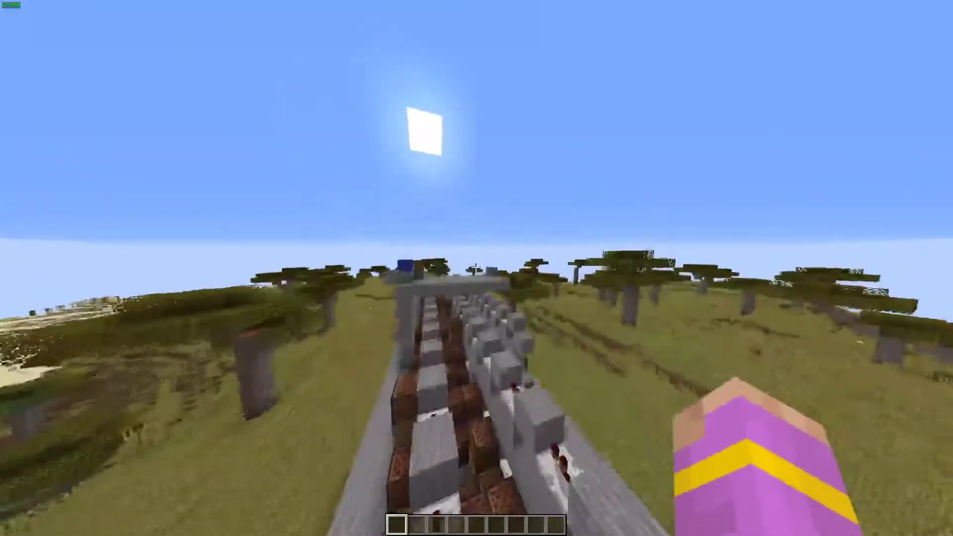
{"action": "key", "text": "w"}
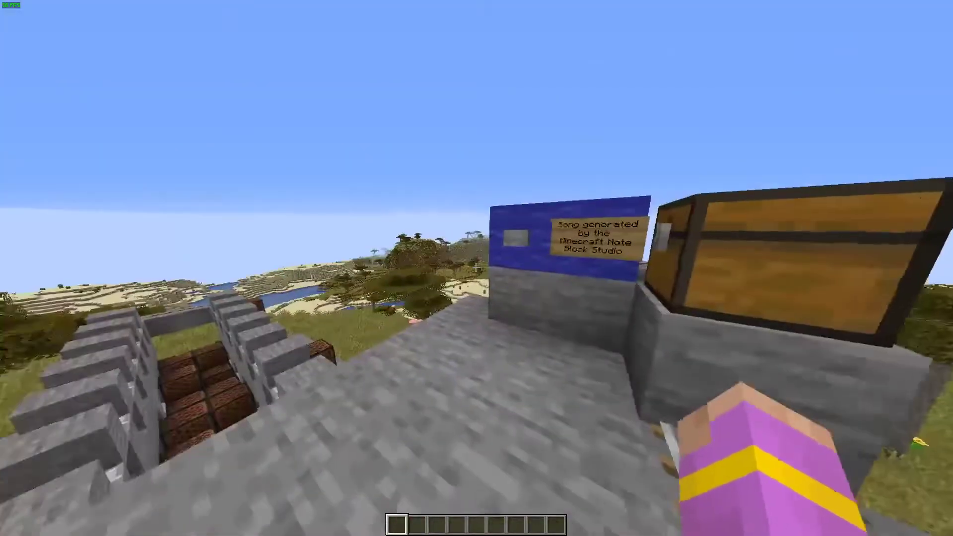
{"action": "key", "text": "w"}
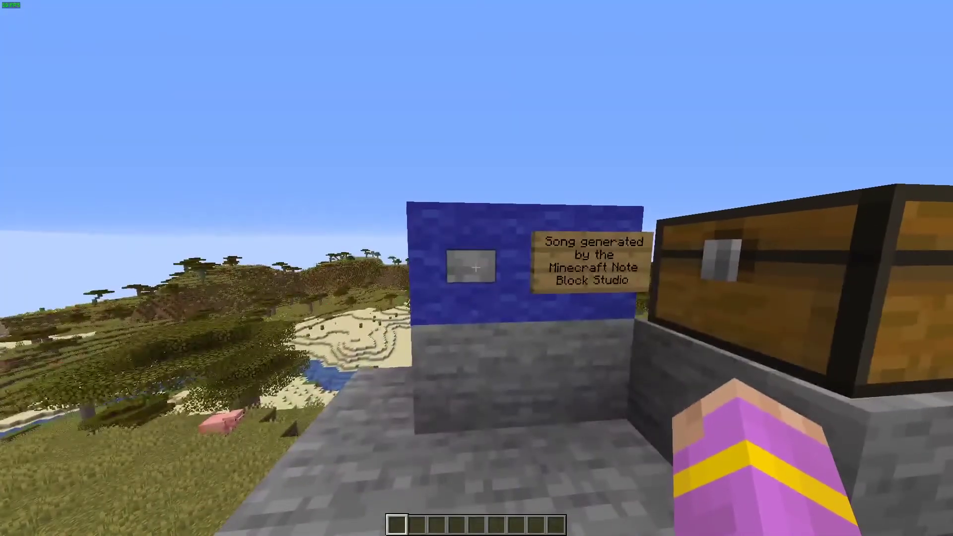
{"action": "right_click", "coordinate": [476, 267]}
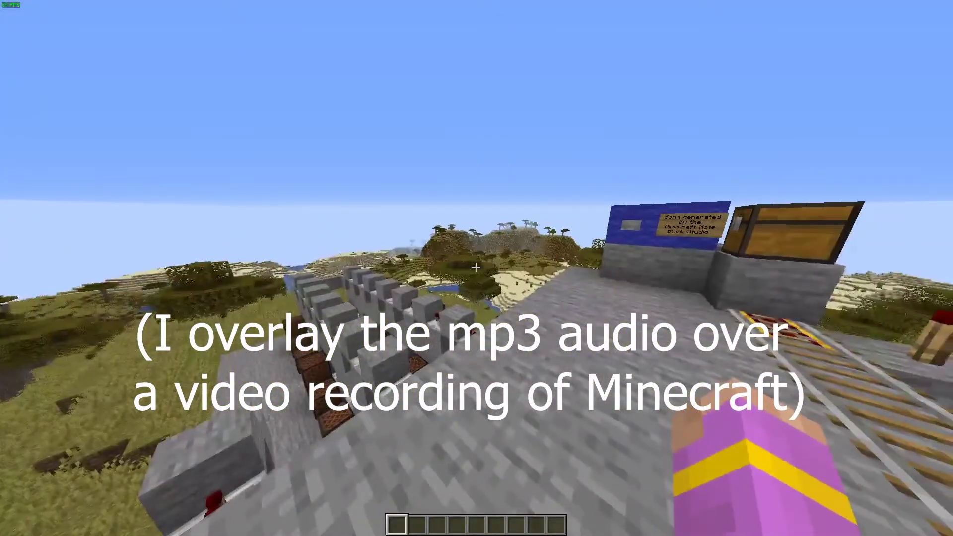
{"action": "key", "text": "w"}
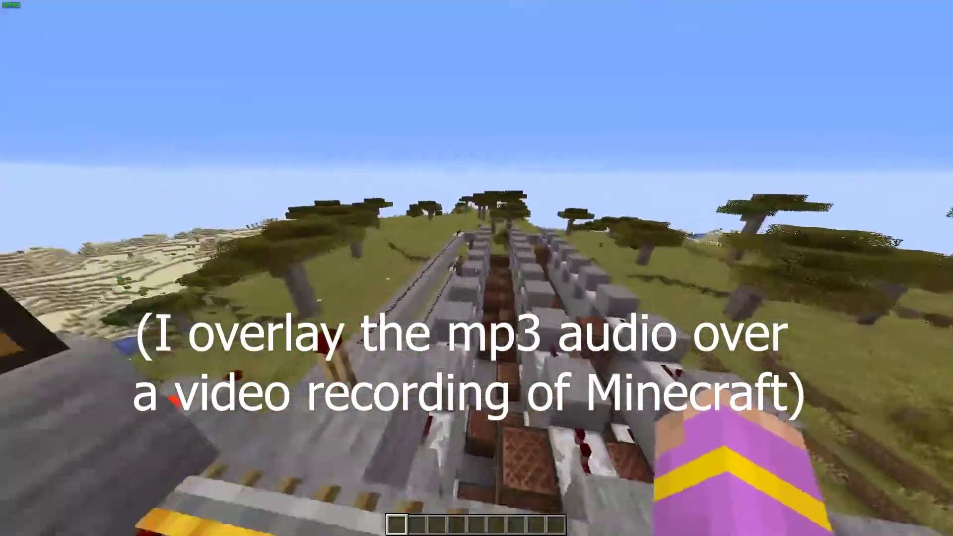
{"action": "key", "text": "w"}
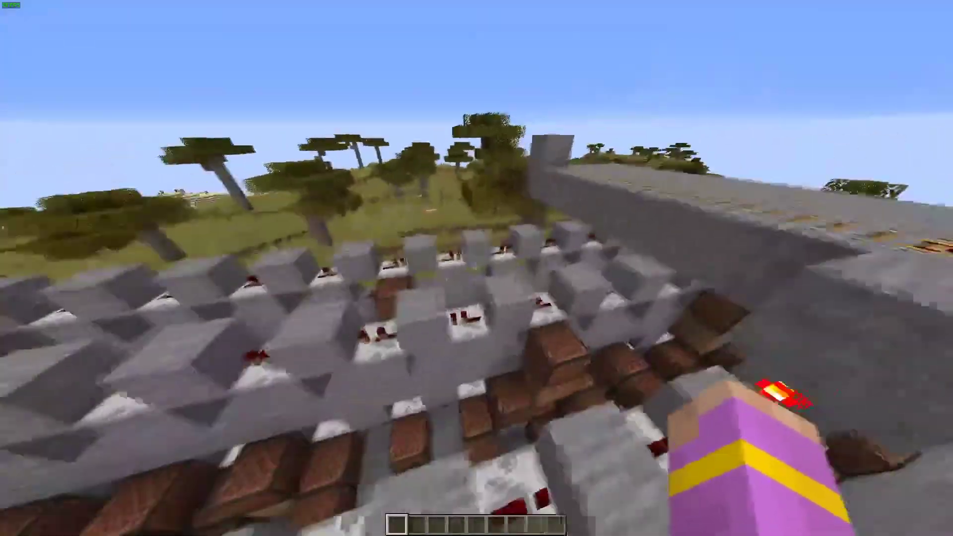